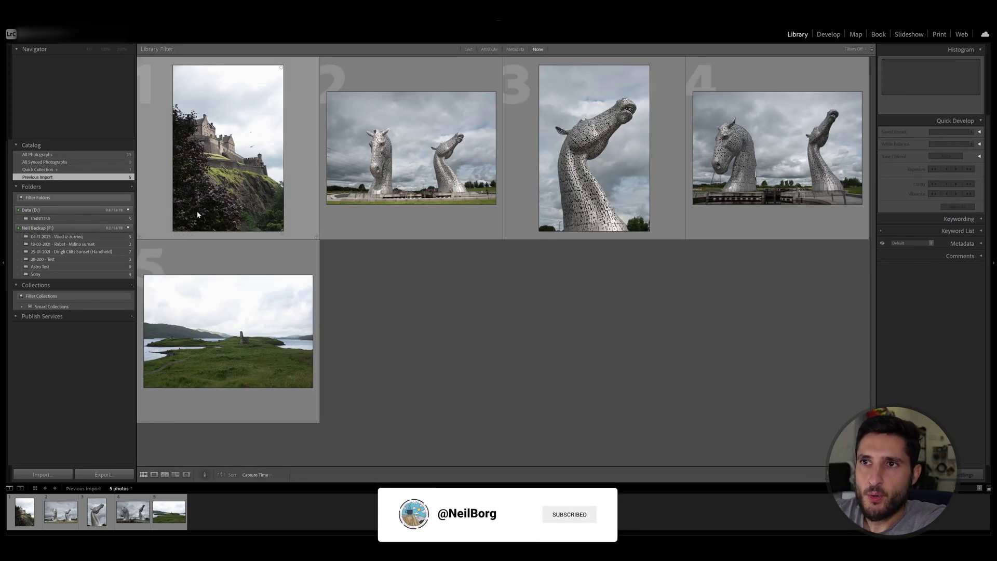
- Open the Edinburgh castle photo from the Library grid in the Develop module
{"action": "double_click", "coordinate": [213, 174]}
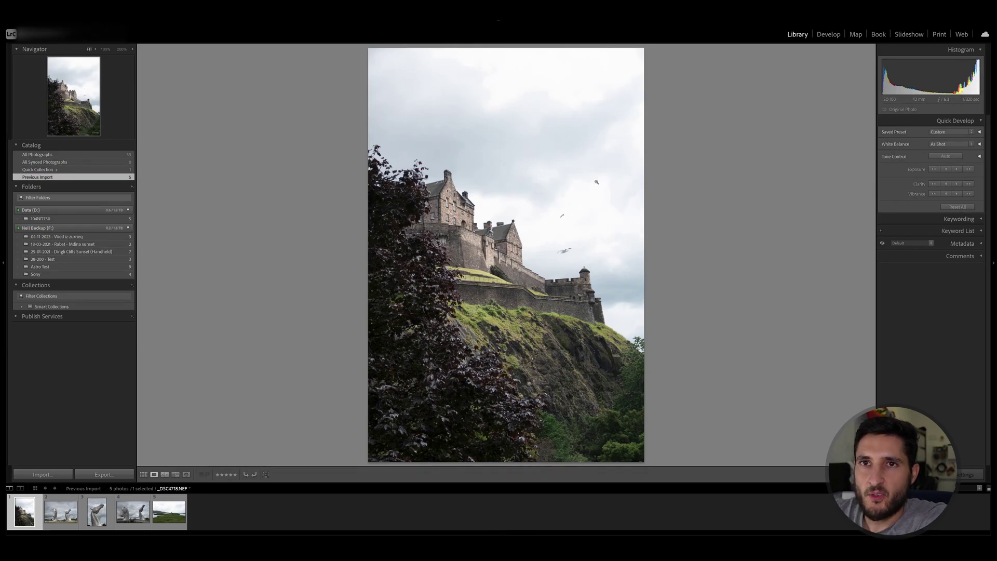
{"action": "left_click", "coordinate": [826, 34]}
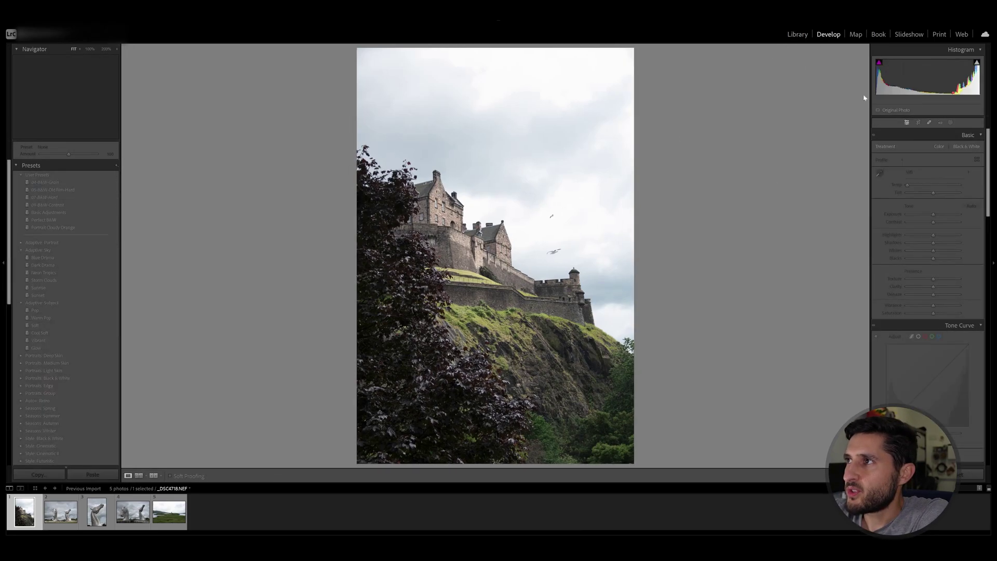
- Add a Select Sky mask covering the clouds above the castle
{"action": "left_click", "coordinate": [951, 122]}
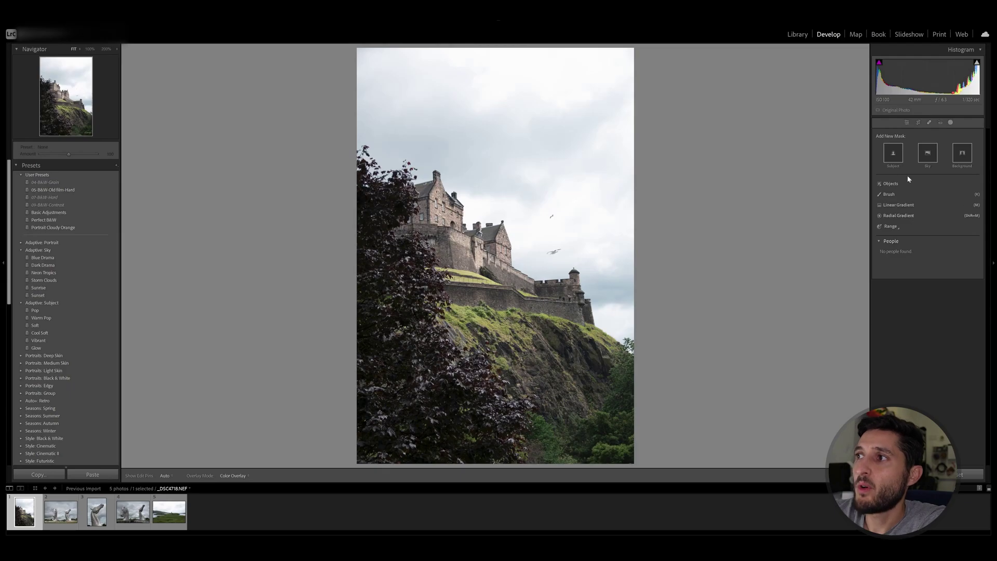
{"action": "left_click", "coordinate": [927, 154]}
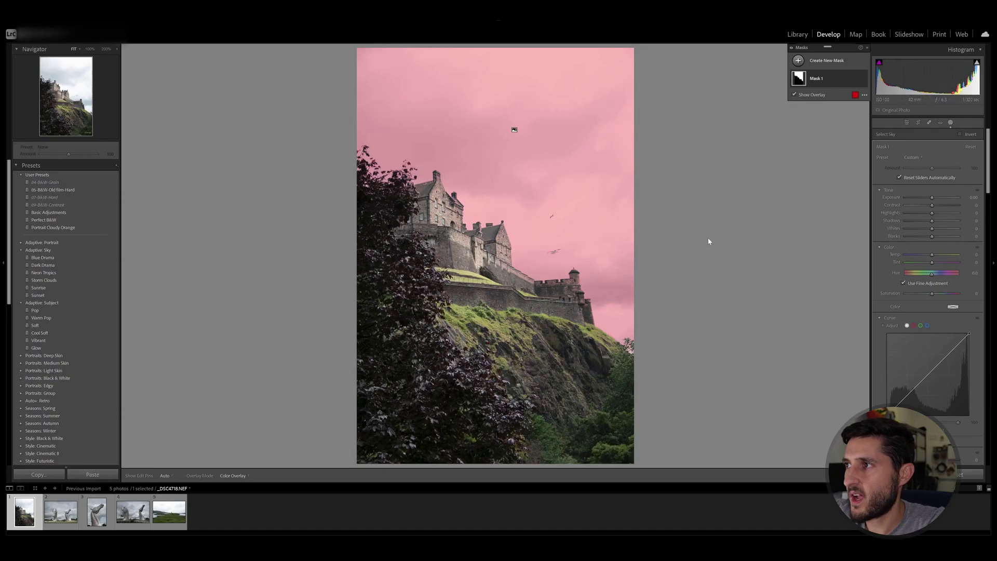
- Lower the sky mask's exposure to about -0.86, then deselect the mask
{"action": "left_click_drag", "start_coordinate": [932, 198], "coordinate": [922, 211]}
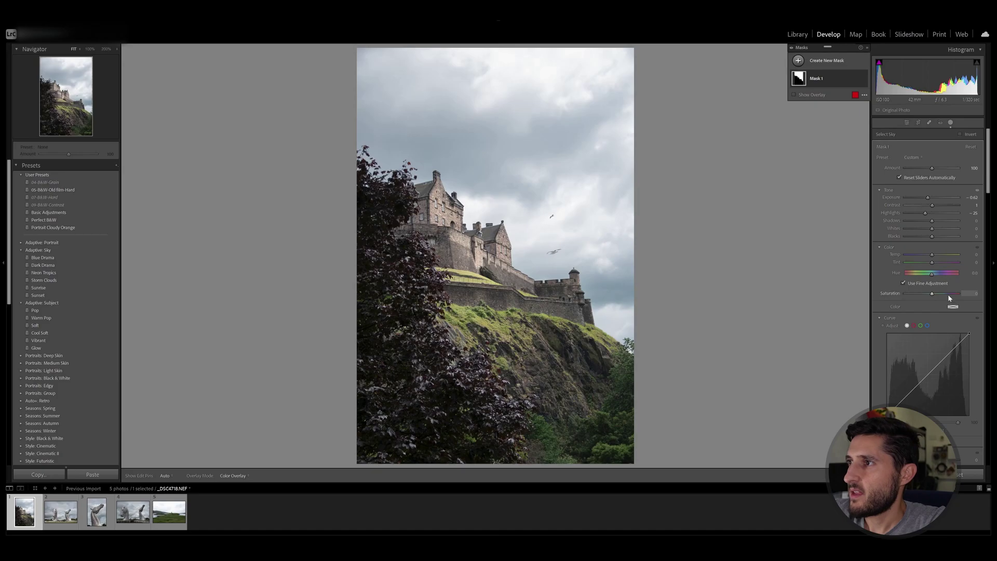
{"action": "left_click_drag", "start_coordinate": [928, 198], "coordinate": [930, 230]}
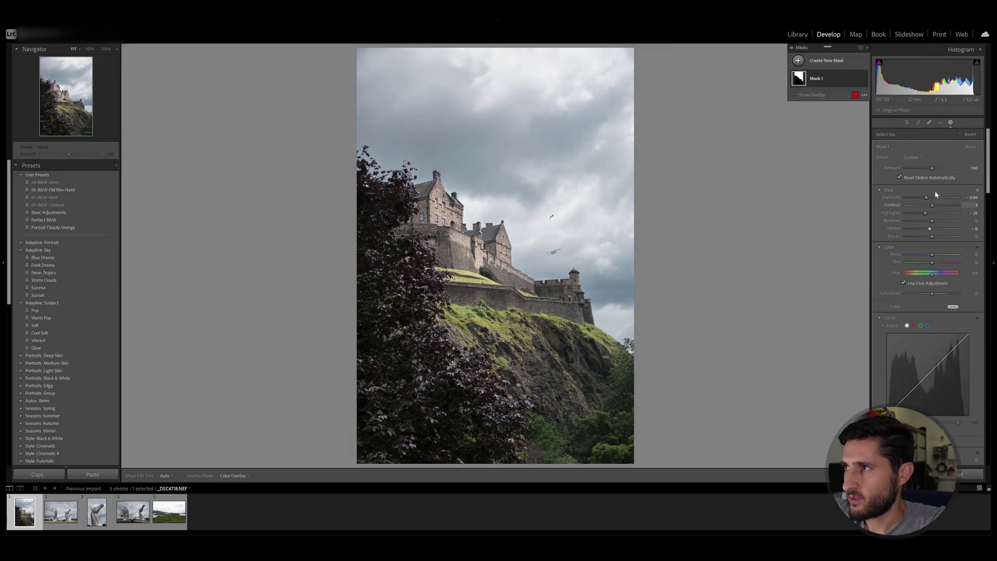
{"action": "left_click", "coordinate": [859, 87]}
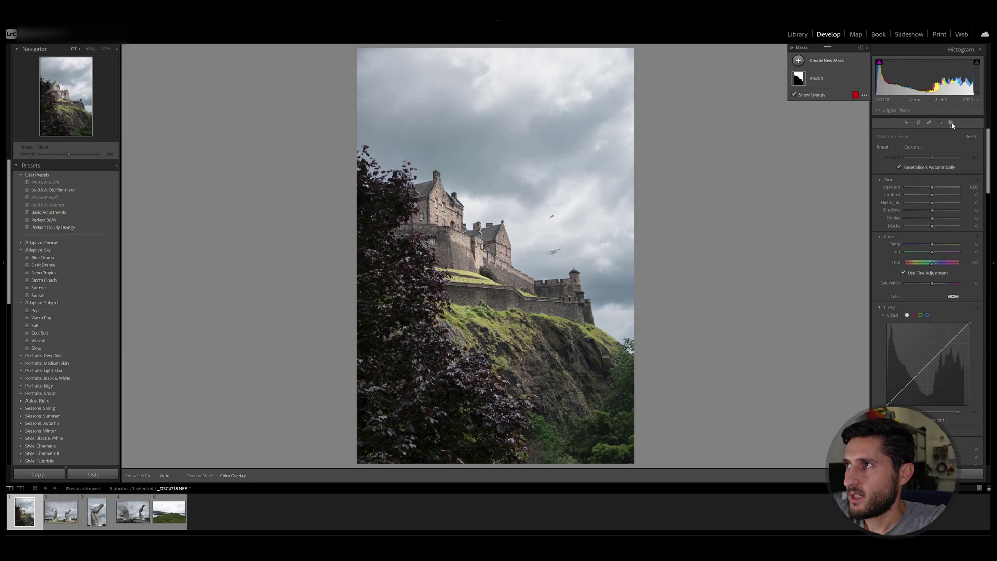
{"action": "left_click", "coordinate": [828, 68]}
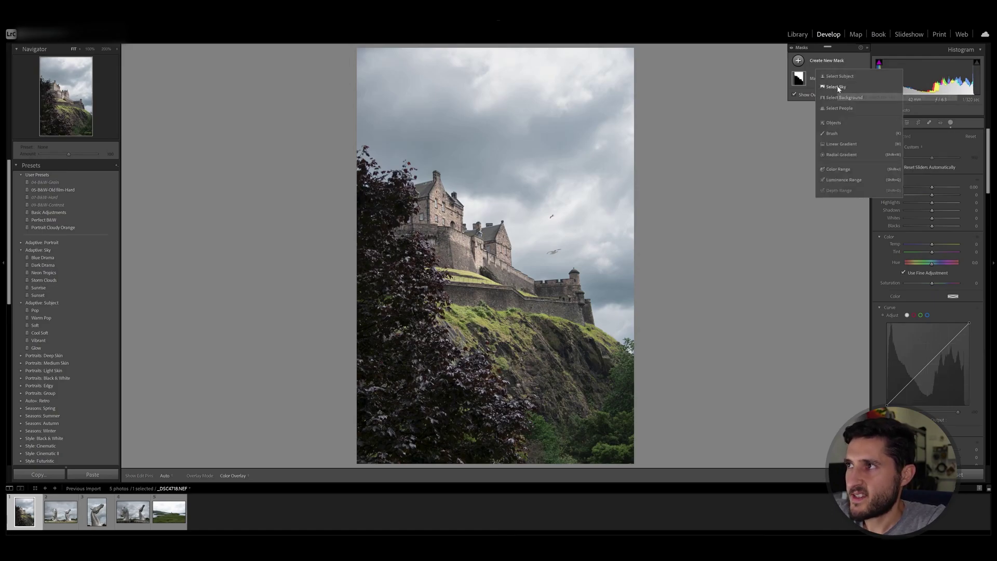
- Add a Select Subject mask on the castle with exposure 0.25, plus more saturation and contrast
{"action": "left_click", "coordinate": [841, 78]}
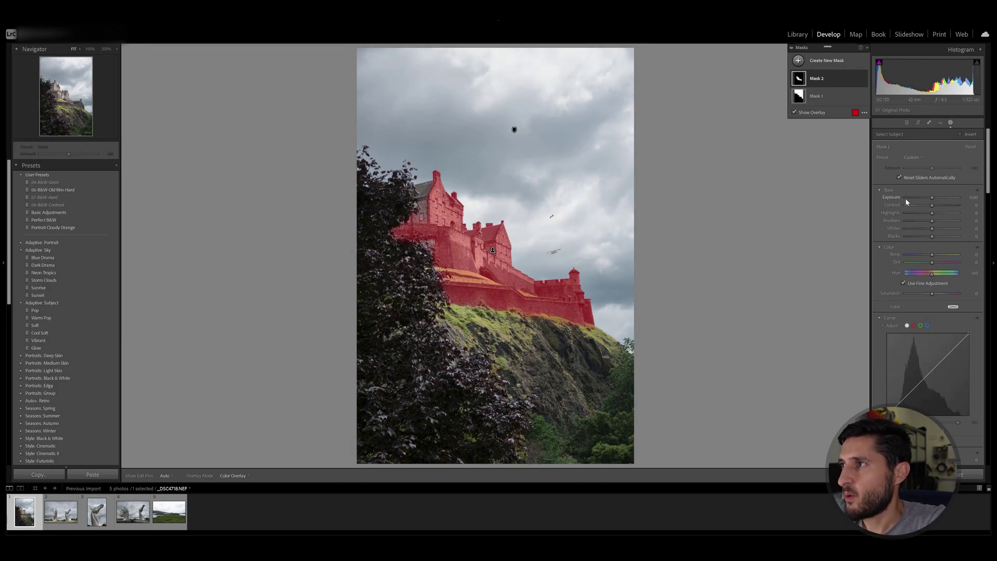
{"action": "left_click_drag", "start_coordinate": [931, 198], "coordinate": [939, 208]}
{"action": "left_click_drag", "start_coordinate": [932, 293], "coordinate": [937, 256]}
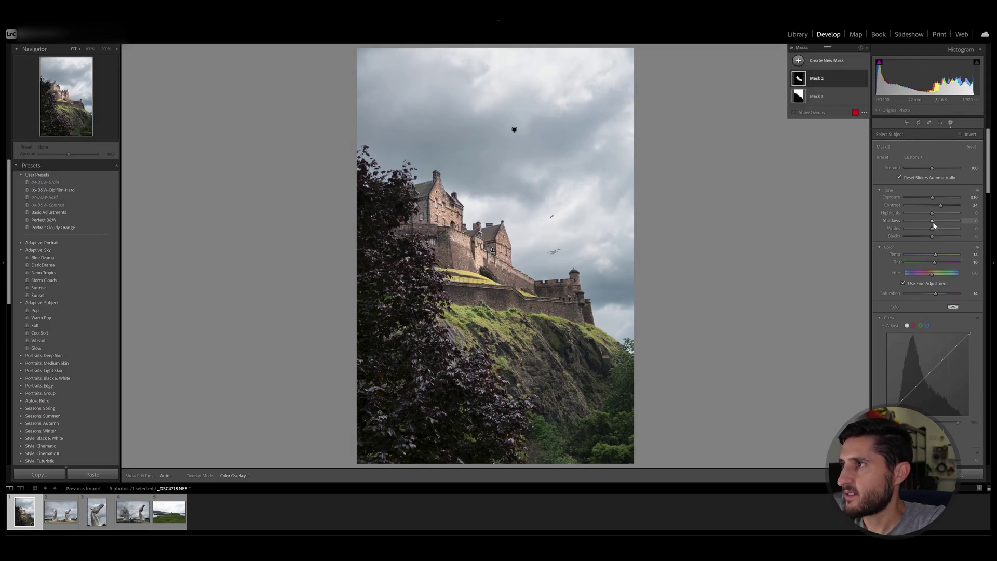
{"action": "left_click_drag", "start_coordinate": [941, 206], "coordinate": [929, 223]}
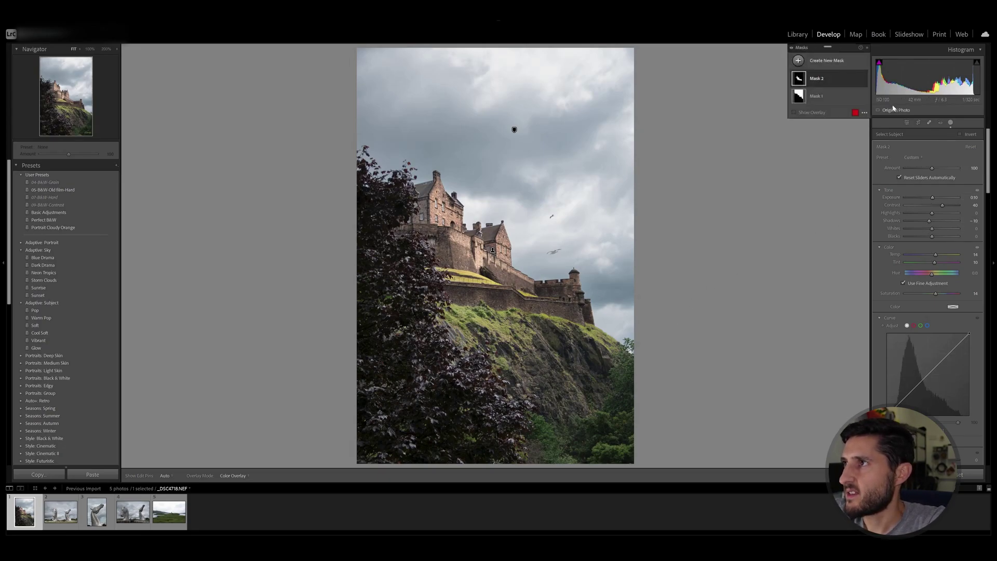
- Compare the castle mask on and off, settle on contrast 33 and saturation 4, then return to Library
{"action": "left_click", "coordinate": [864, 79]}
{"action": "left_click", "coordinate": [863, 79]}
{"action": "left_click", "coordinate": [863, 78]}
{"action": "left_click", "coordinate": [864, 79]}
{"action": "left_click", "coordinate": [864, 79]}
{"action": "left_click", "coordinate": [864, 79]}
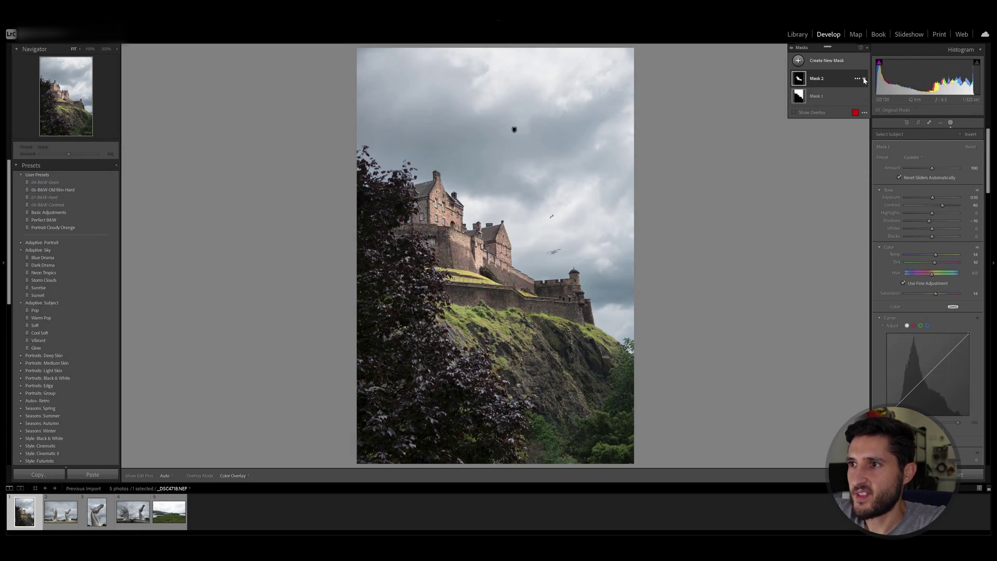
{"action": "left_click_drag", "start_coordinate": [942, 205], "coordinate": [940, 206]}
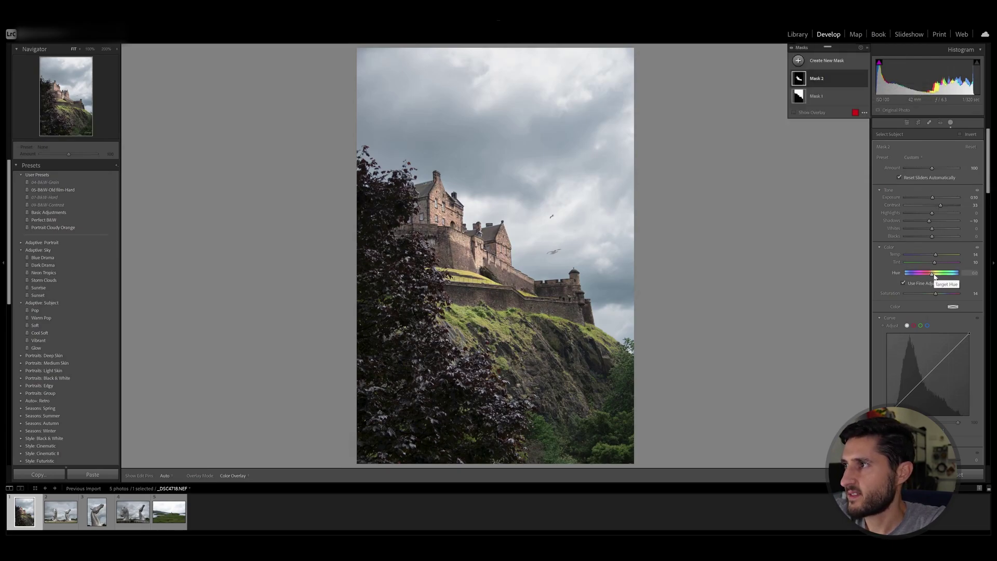
{"action": "left_click_drag", "start_coordinate": [936, 296], "coordinate": [933, 295]}
{"action": "left_click", "coordinate": [865, 79]}
{"action": "key", "text": "shift+w"}
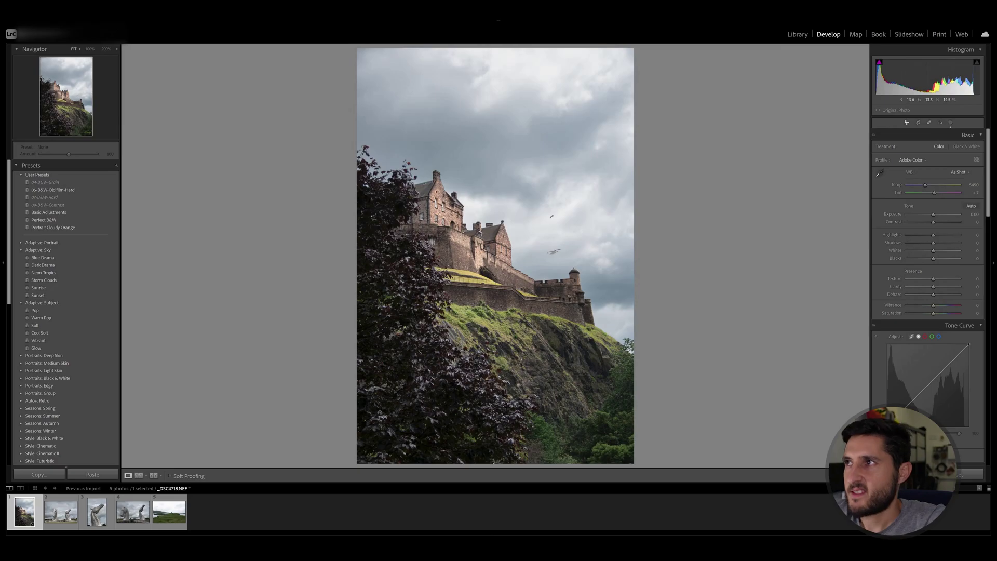
{"action": "left_click", "coordinate": [794, 34]}
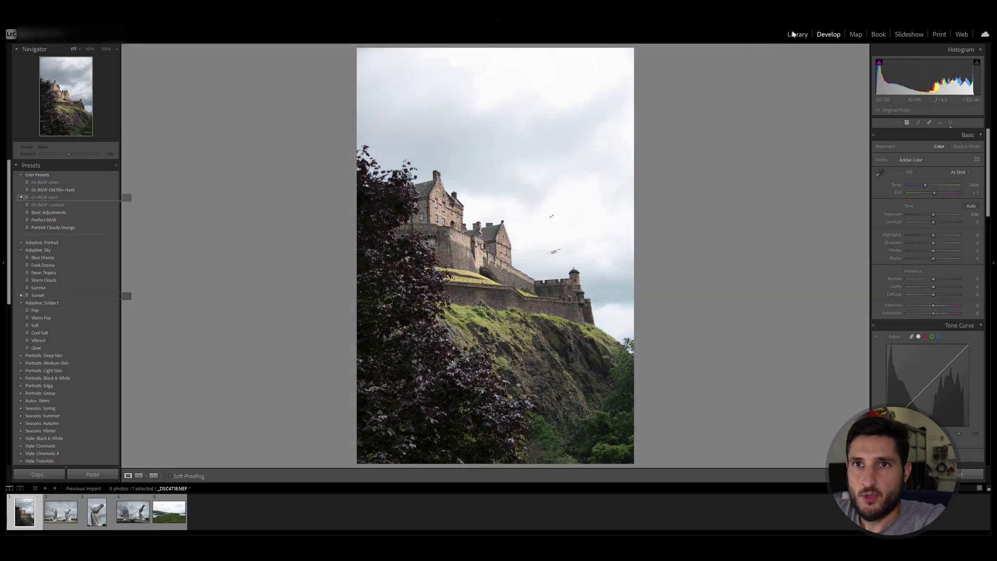
- Open the Kelpies photo from the grid in Develop and start a Select Objects mask
{"action": "key", "text": "g"}
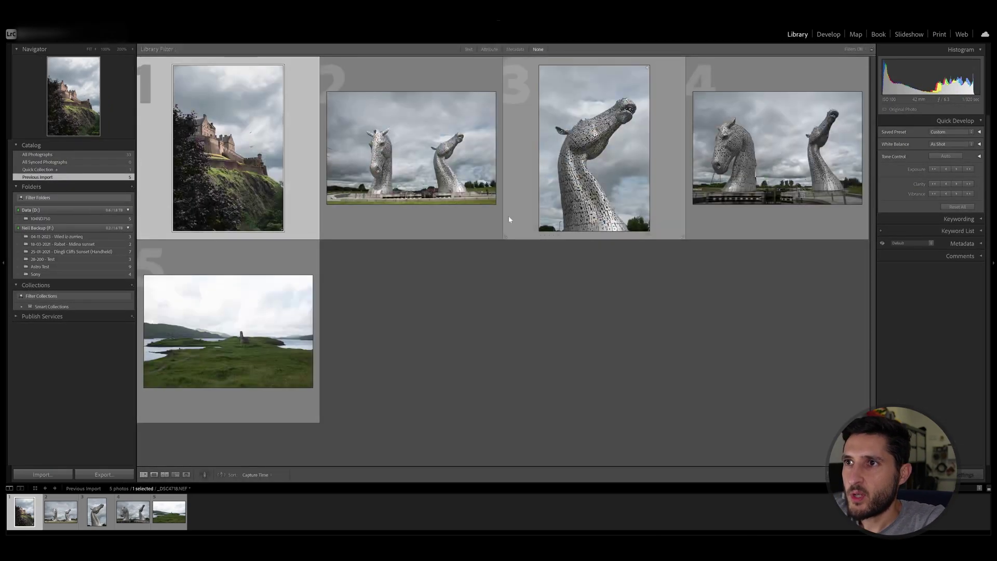
{"action": "double_click", "coordinate": [496, 224]}
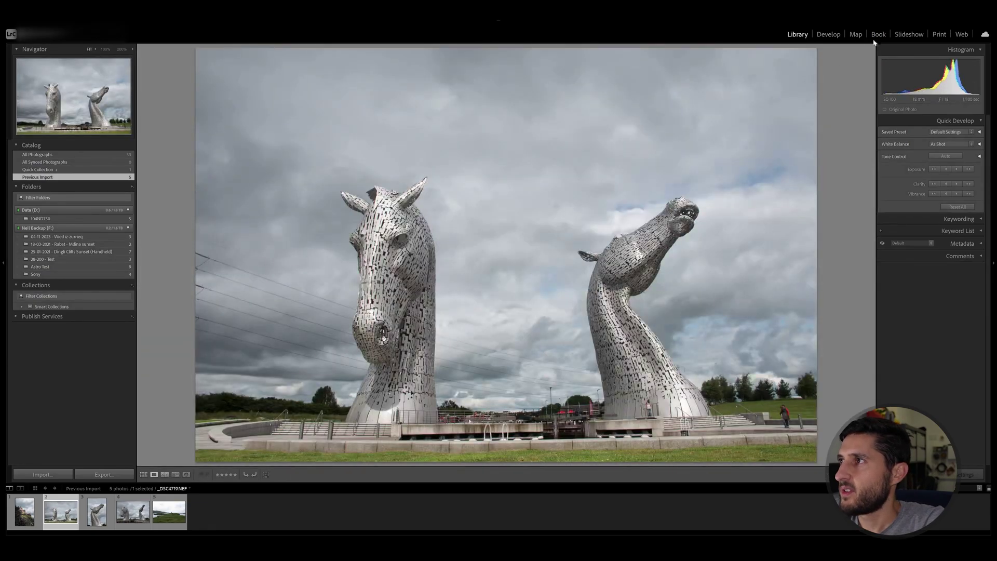
{"action": "left_click", "coordinate": [842, 36]}
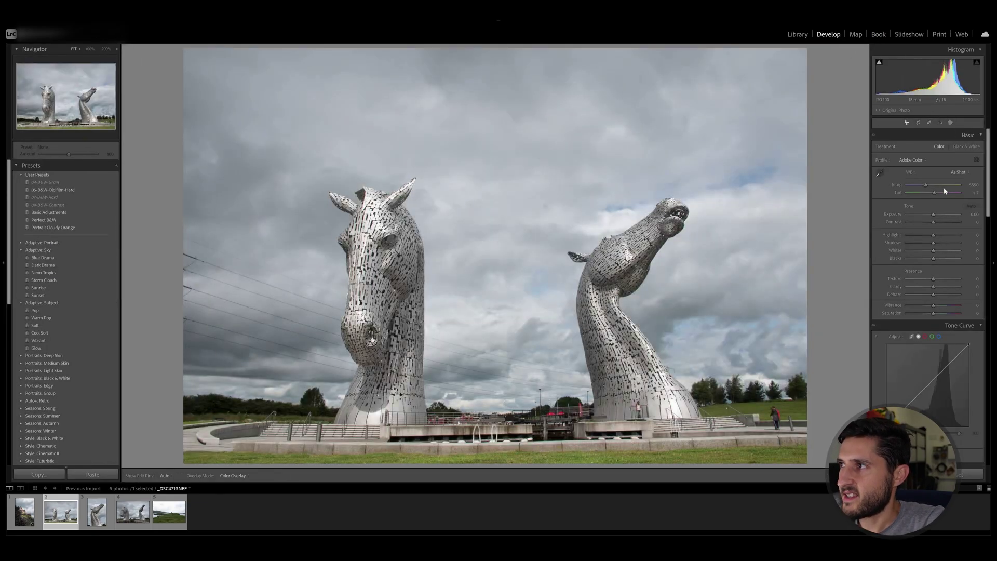
{"action": "left_click", "coordinate": [950, 123]}
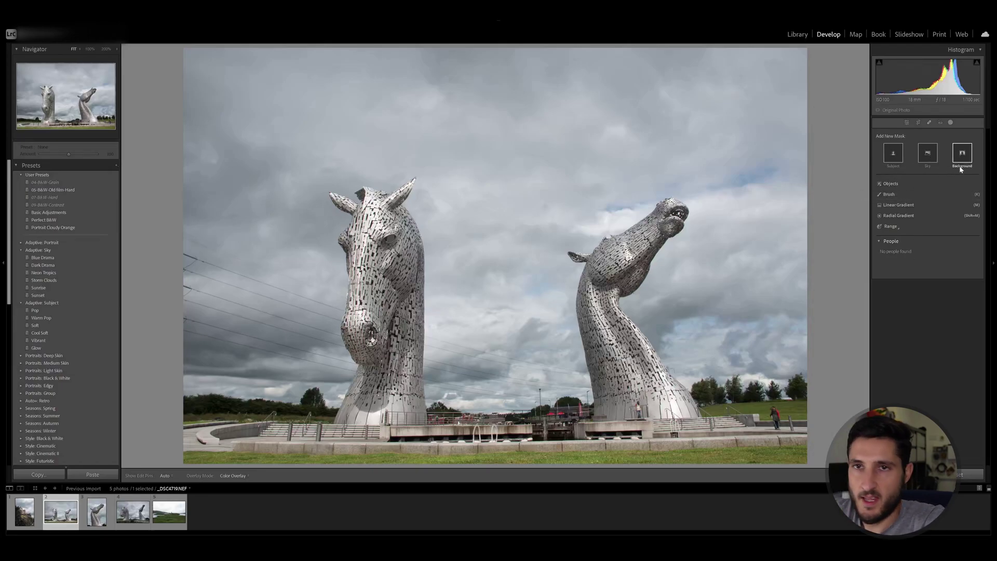
{"action": "left_click", "coordinate": [896, 183]}
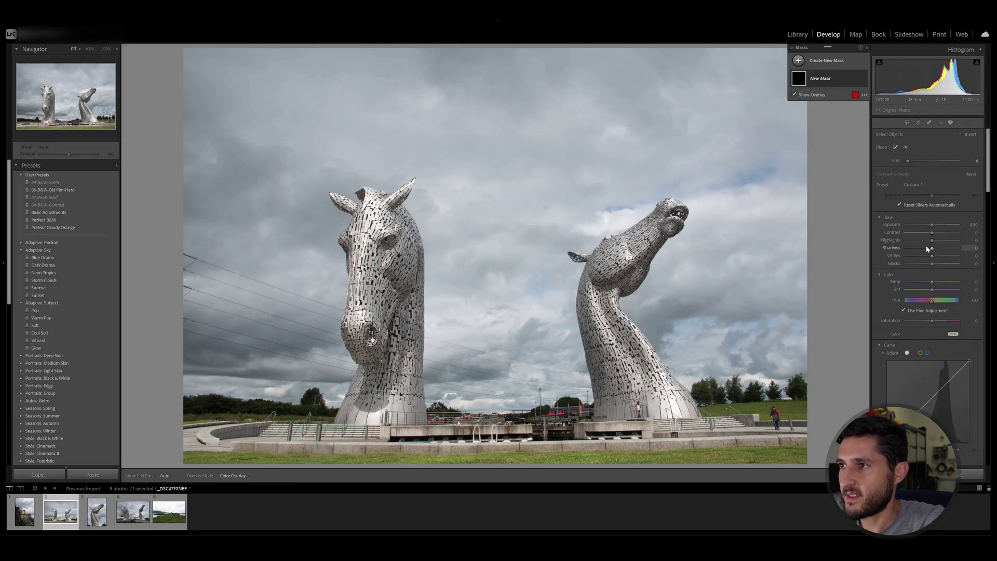
- Select the right horse as an object, then delete all masks and start a Brush mask
{"action": "mouse_move", "coordinate": [675, 233]}
{"action": "left_mouse_down"}
{"action": "mouse_move", "coordinate": [682, 209]}
{"action": "mouse_move", "coordinate": [664, 207]}
{"action": "mouse_move", "coordinate": [584, 251]}
{"action": "mouse_move", "coordinate": [567, 306]}
{"action": "mouse_move", "coordinate": [583, 422]}
{"action": "mouse_move", "coordinate": [690, 444]}
{"action": "mouse_move", "coordinate": [698, 395]}
{"action": "left_mouse_up"}
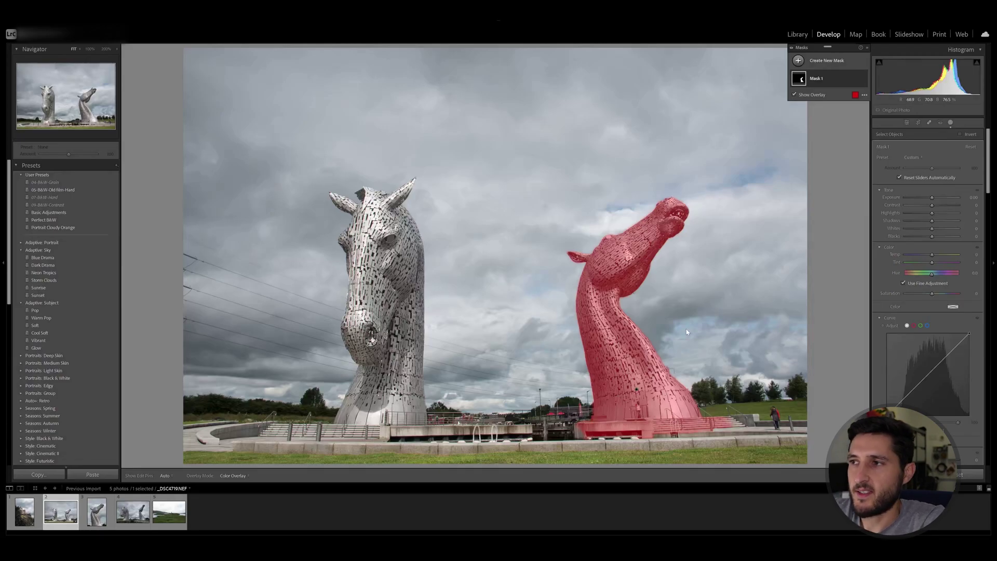
{"action": "right_click", "coordinate": [859, 78]}
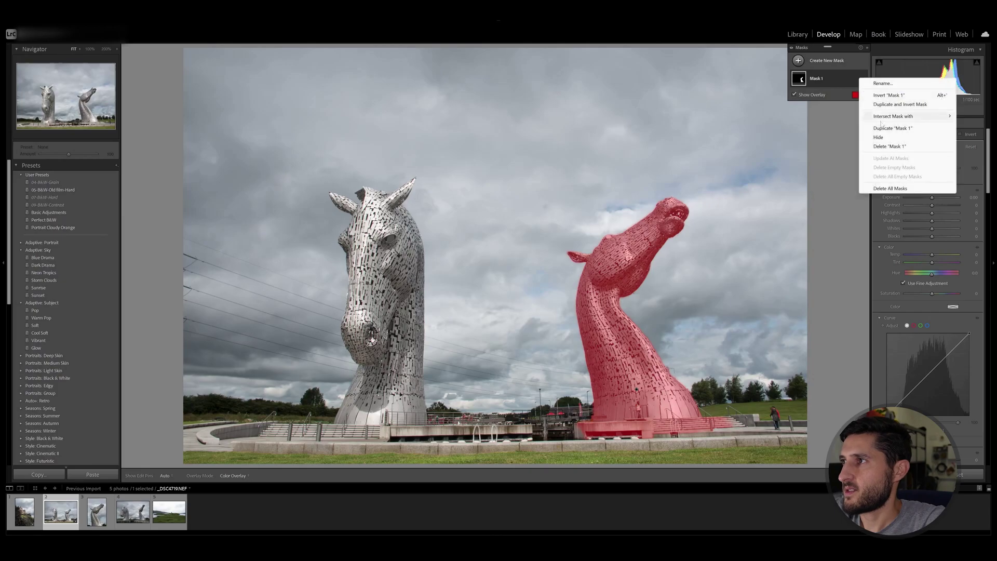
{"action": "left_click", "coordinate": [903, 189]}
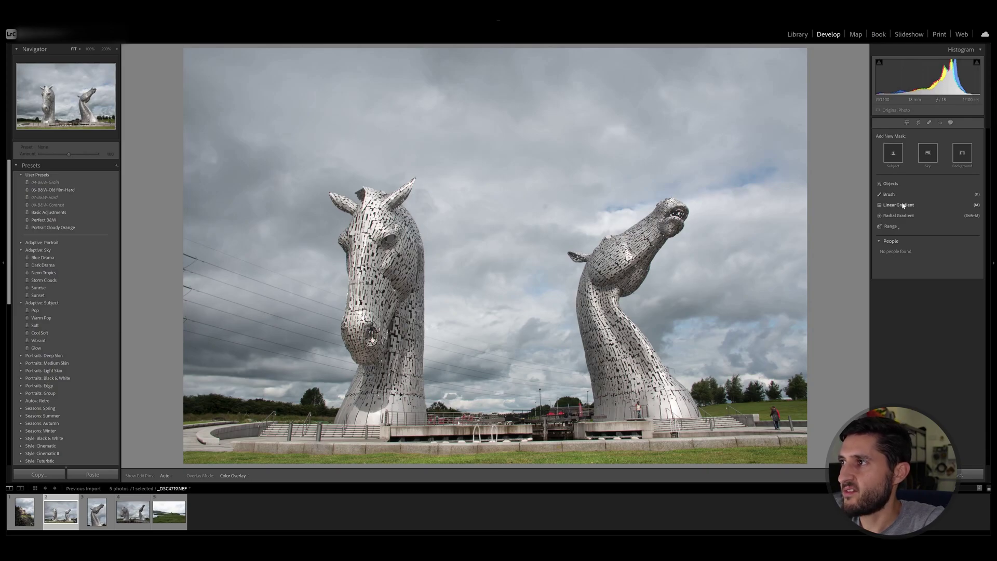
{"action": "left_click", "coordinate": [889, 195]}
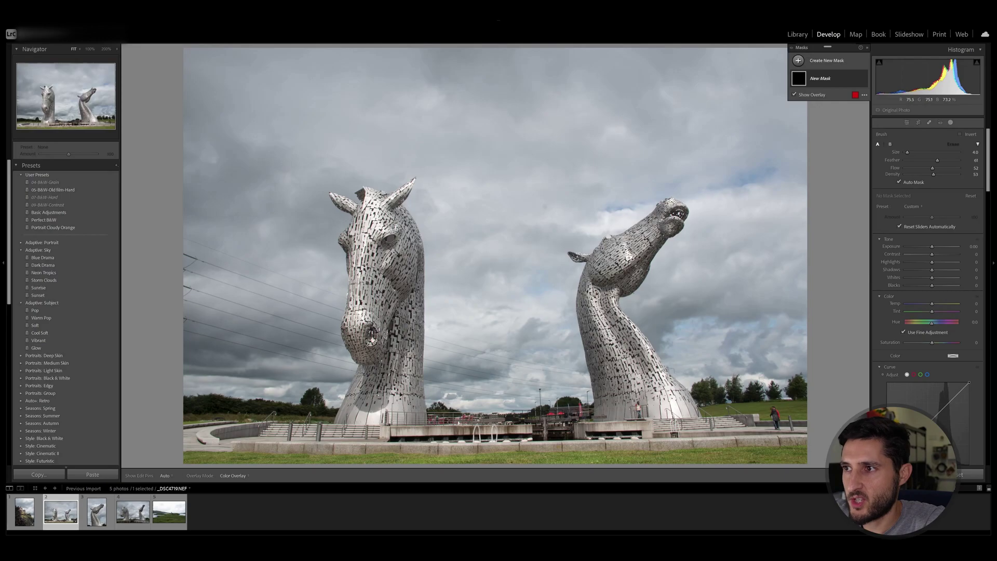
- Paint a brush mask along the right horse's neck and head with size 4.0 and feather 55
{"action": "key", "text": "bracketleft"}
{"action": "key", "text": "bracketleft"}
{"action": "mouse_move", "coordinate": [588, 313]}
{"action": "left_mouse_down"}
{"action": "mouse_move", "coordinate": [603, 266]}
{"action": "mouse_move", "coordinate": [666, 212]}
{"action": "mouse_move", "coordinate": [665, 230]}
{"action": "mouse_move", "coordinate": [600, 285]}
{"action": "mouse_move", "coordinate": [639, 250]}
{"action": "mouse_move", "coordinate": [623, 289]}
{"action": "mouse_move", "coordinate": [641, 263]}
{"action": "left_mouse_up"}
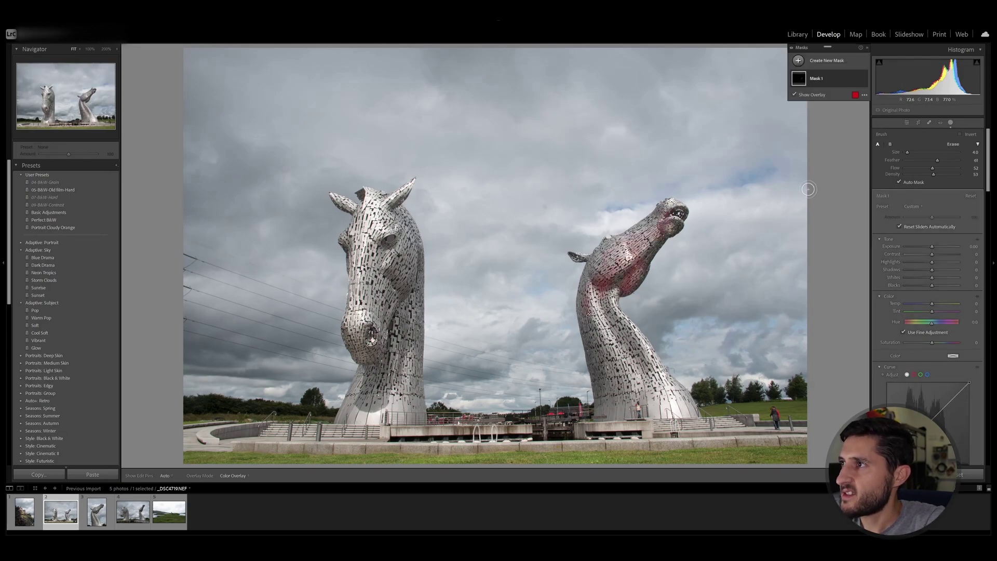
{"action": "mouse_move", "coordinate": [937, 159]}
{"action": "left_mouse_down"}
{"action": "mouse_move", "coordinate": [932, 175]}
{"action": "mouse_move", "coordinate": [959, 169]}
{"action": "left_mouse_up"}
{"action": "key", "text": "h"}
{"action": "mouse_move", "coordinate": [585, 311]}
{"action": "left_mouse_down"}
{"action": "mouse_move", "coordinate": [592, 276]}
{"action": "mouse_move", "coordinate": [584, 306]}
{"action": "mouse_move", "coordinate": [602, 302]}
{"action": "mouse_move", "coordinate": [610, 332]}
{"action": "mouse_move", "coordinate": [602, 305]}
{"action": "mouse_move", "coordinate": [630, 338]}
{"action": "mouse_move", "coordinate": [613, 374]}
{"action": "mouse_move", "coordinate": [584, 323]}
{"action": "mouse_move", "coordinate": [608, 366]}
{"action": "mouse_move", "coordinate": [649, 394]}
{"action": "mouse_move", "coordinate": [634, 338]}
{"action": "mouse_move", "coordinate": [646, 358]}
{"action": "left_mouse_up"}
- Set brush flow to 92, paint over the left horse's face and neck, then delete the brush mask
{"action": "key", "text": "h"}
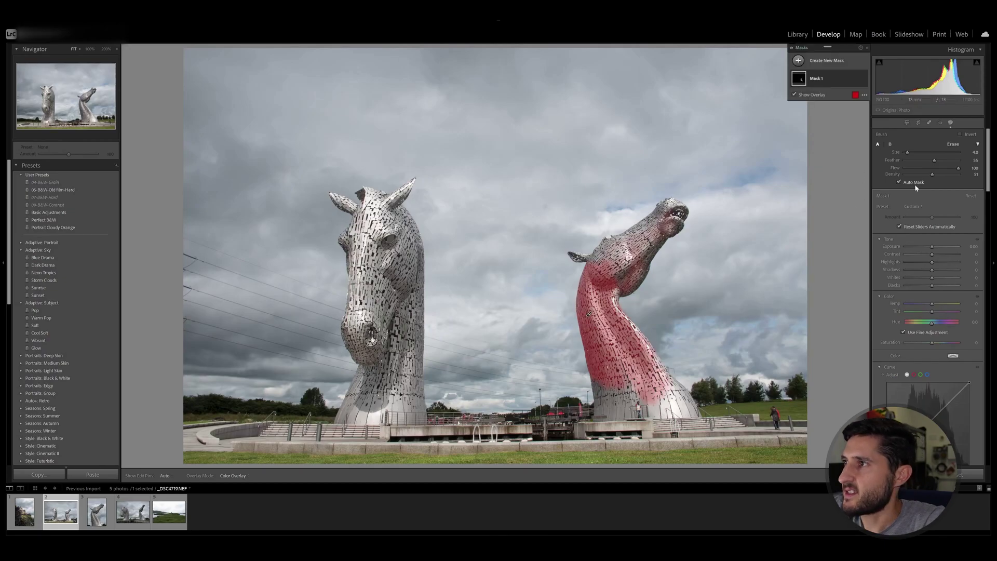
{"action": "key", "text": "2"}
{"action": "key", "text": "1"}
{"action": "key", "text": "h"}
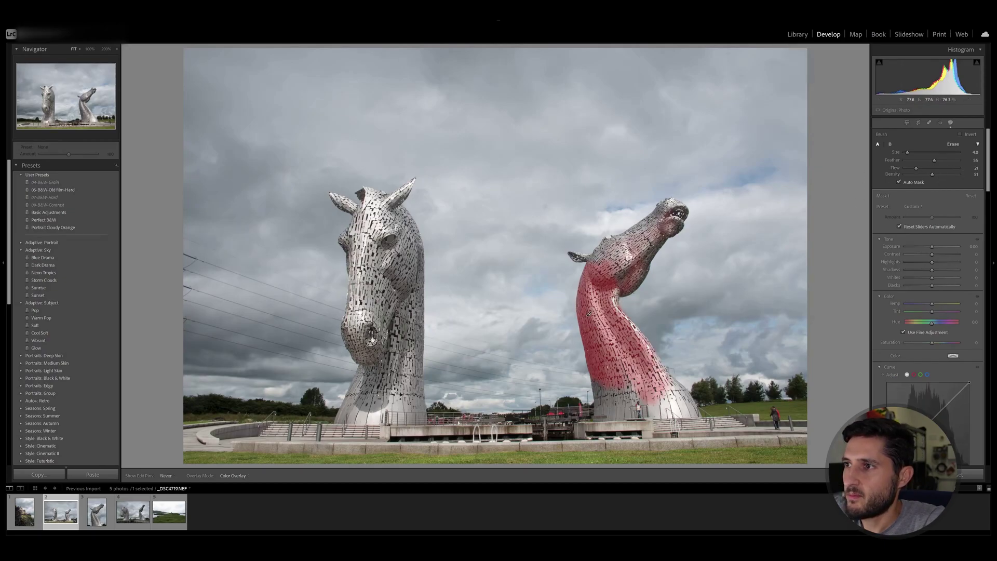
{"action": "key", "text": "h"}
{"action": "key", "text": "0"}
{"action": "key", "text": "9"}
{"action": "key", "text": "2"}
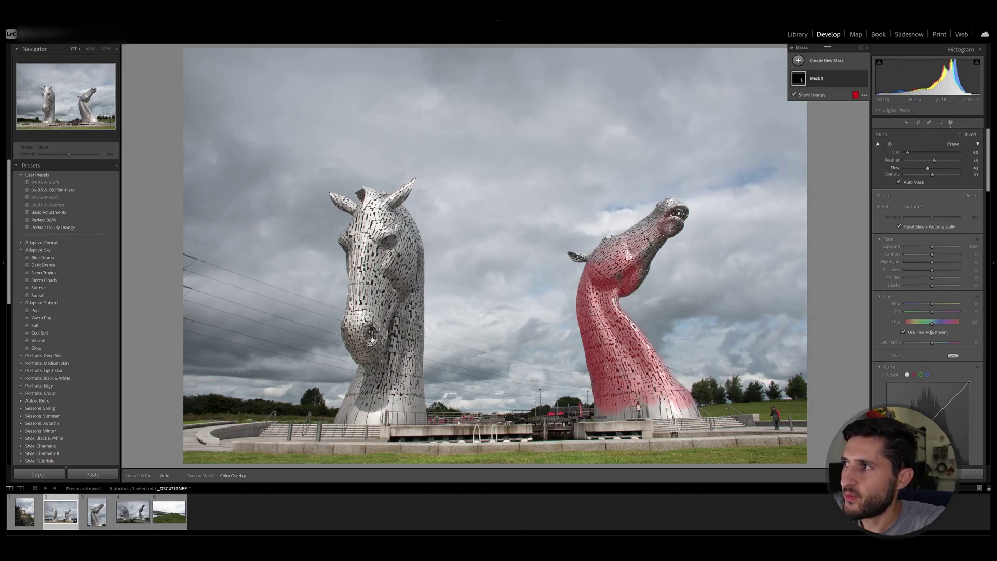
{"action": "mouse_move", "coordinate": [379, 284]}
{"action": "left_mouse_down"}
{"action": "mouse_move", "coordinate": [373, 246]}
{"action": "mouse_move", "coordinate": [353, 252]}
{"action": "mouse_move", "coordinate": [360, 299]}
{"action": "mouse_move", "coordinate": [379, 288]}
{"action": "mouse_move", "coordinate": [386, 312]}
{"action": "mouse_move", "coordinate": [398, 297]}
{"action": "left_mouse_up"}
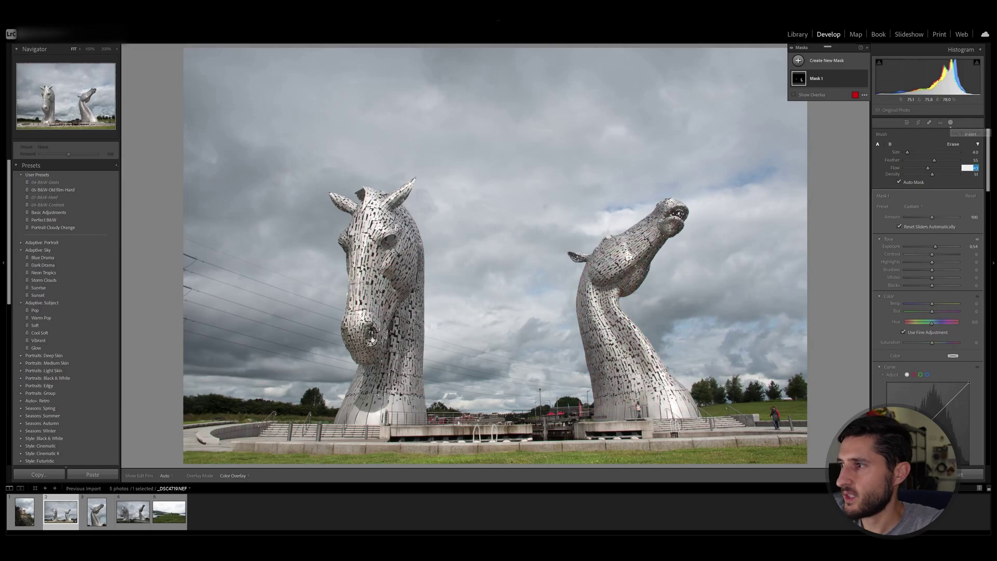
{"action": "left_click", "coordinate": [960, 474]}
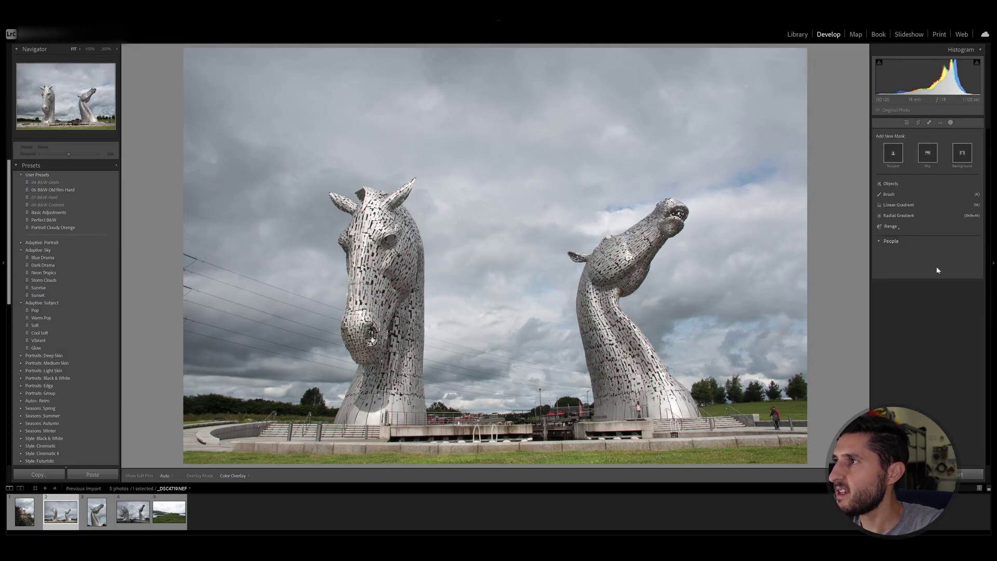
{"action": "left_click", "coordinate": [898, 204]}
- Lay a linear gradient across the sky, brighten it slightly, then delete it
{"action": "left_click_drag", "start_coordinate": [498, 111], "coordinate": [497, 366]}
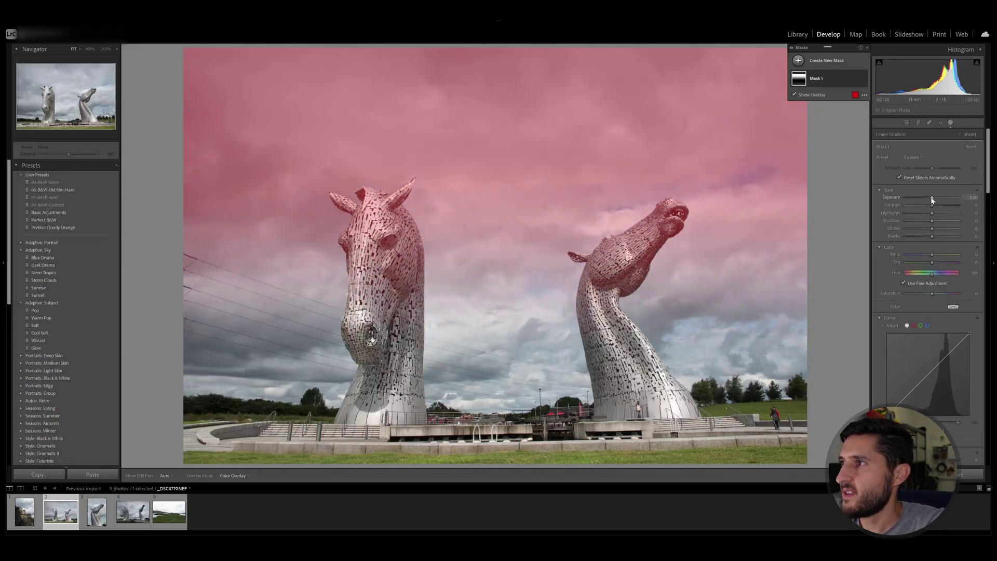
{"action": "mouse_move", "coordinate": [932, 198]}
{"action": "left_mouse_down"}
{"action": "mouse_move", "coordinate": [941, 203]}
{"action": "mouse_move", "coordinate": [931, 208]}
{"action": "left_mouse_up"}
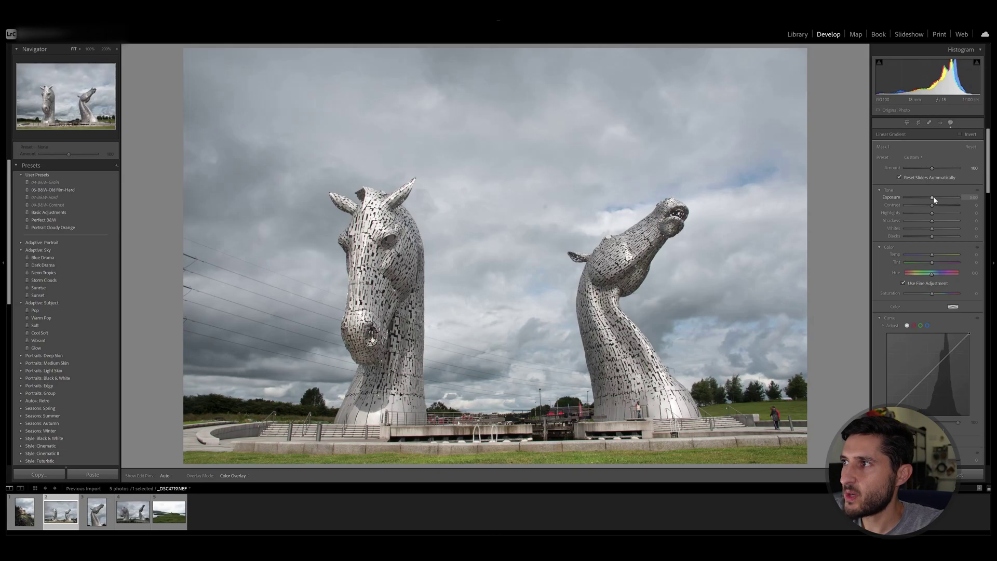
{"action": "key", "text": "Delete"}
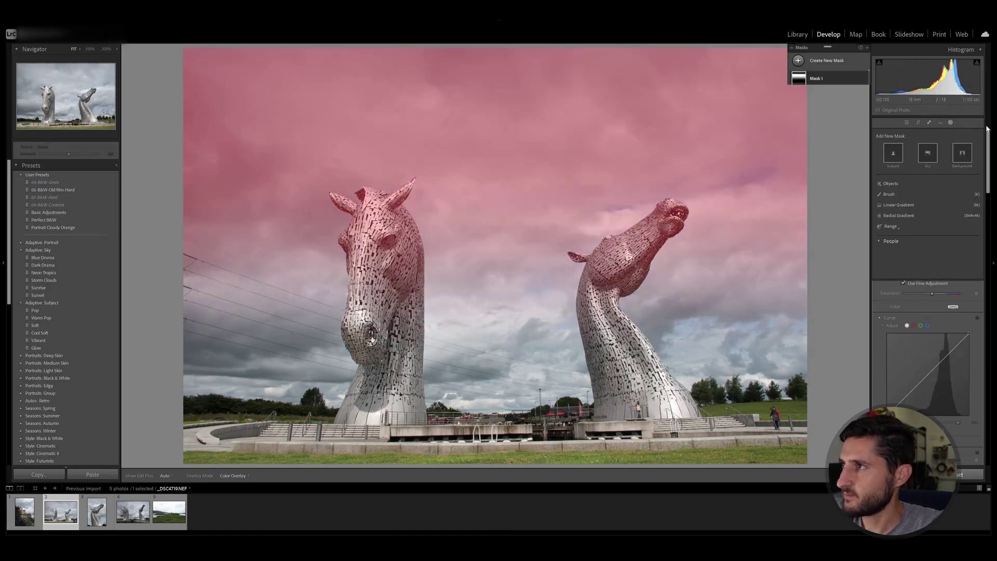
{"action": "left_click", "coordinate": [914, 216]}
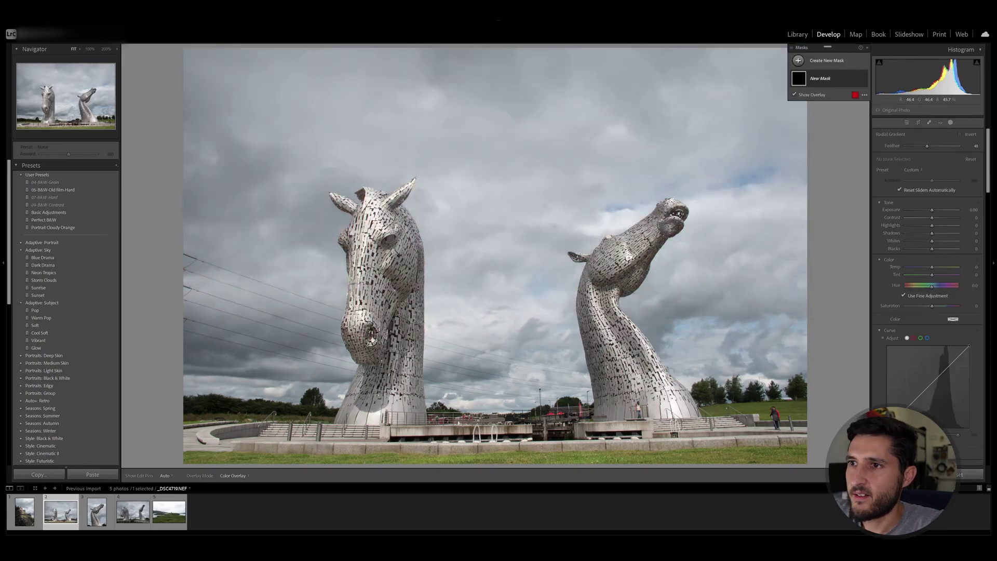
- Fit a feathered radial gradient over the left horse head, test darker exposure, then reset it to zero
{"action": "left_click_drag", "start_coordinate": [342, 161], "coordinate": [428, 386]}
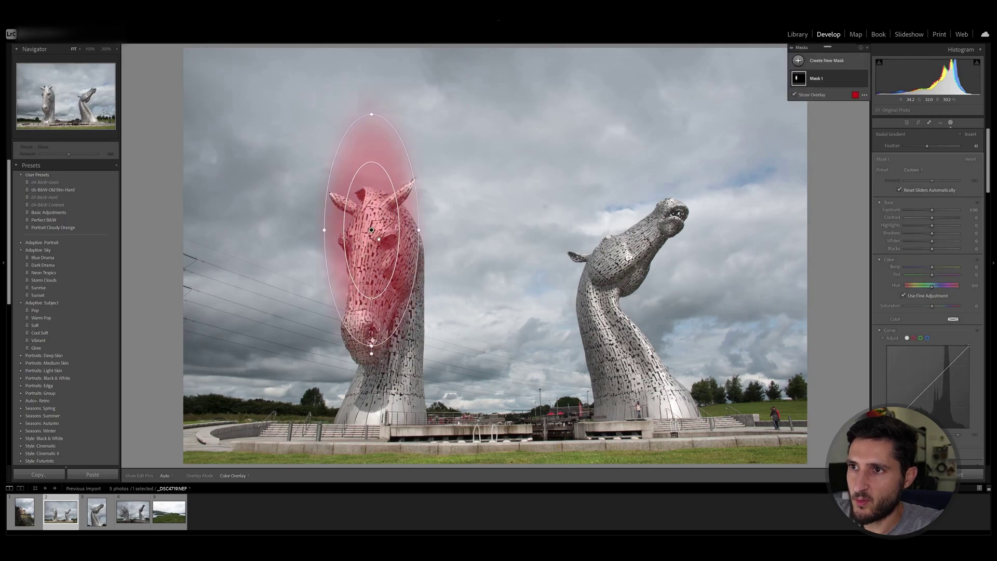
{"action": "left_click_drag", "start_coordinate": [384, 278], "coordinate": [384, 277]}
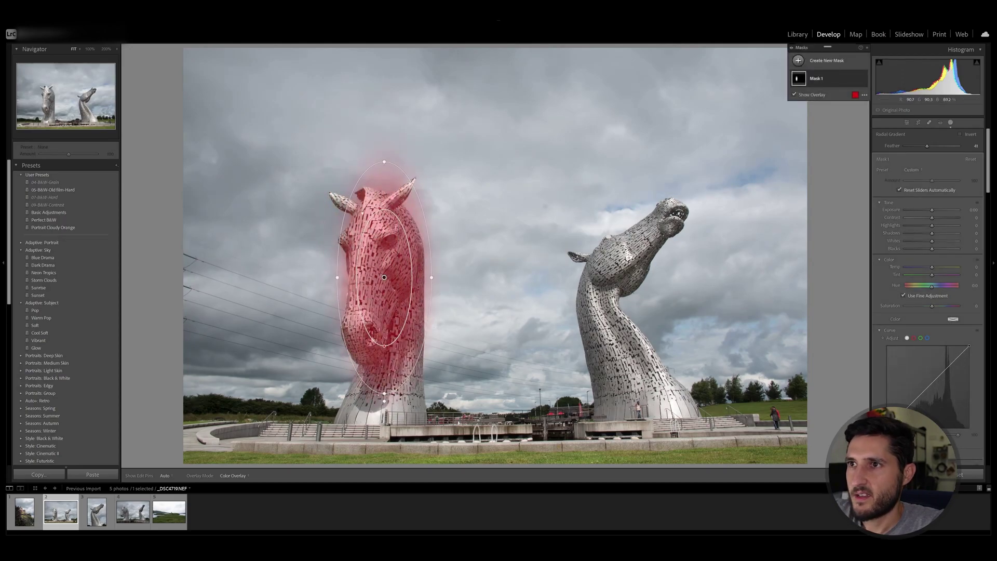
{"action": "left_click_drag", "start_coordinate": [384, 161], "coordinate": [384, 190]}
{"action": "mouse_move", "coordinate": [385, 332]}
{"action": "left_mouse_down"}
{"action": "mouse_move", "coordinate": [386, 385]}
{"action": "mouse_move", "coordinate": [386, 325]}
{"action": "left_mouse_up"}
{"action": "mouse_move", "coordinate": [923, 145]}
{"action": "left_mouse_down"}
{"action": "mouse_move", "coordinate": [911, 147]}
{"action": "mouse_move", "coordinate": [955, 148]}
{"action": "mouse_move", "coordinate": [933, 152]}
{"action": "left_mouse_up"}
{"action": "left_click_drag", "start_coordinate": [932, 209], "coordinate": [921, 212]}
{"action": "double_click", "coordinate": [920, 212]}
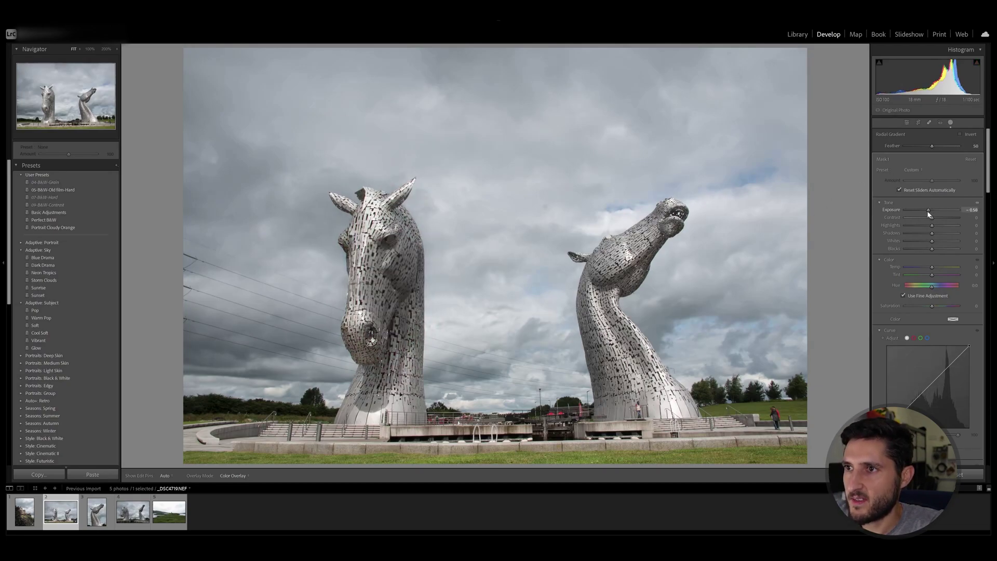
{"action": "left_click", "coordinate": [950, 124]}
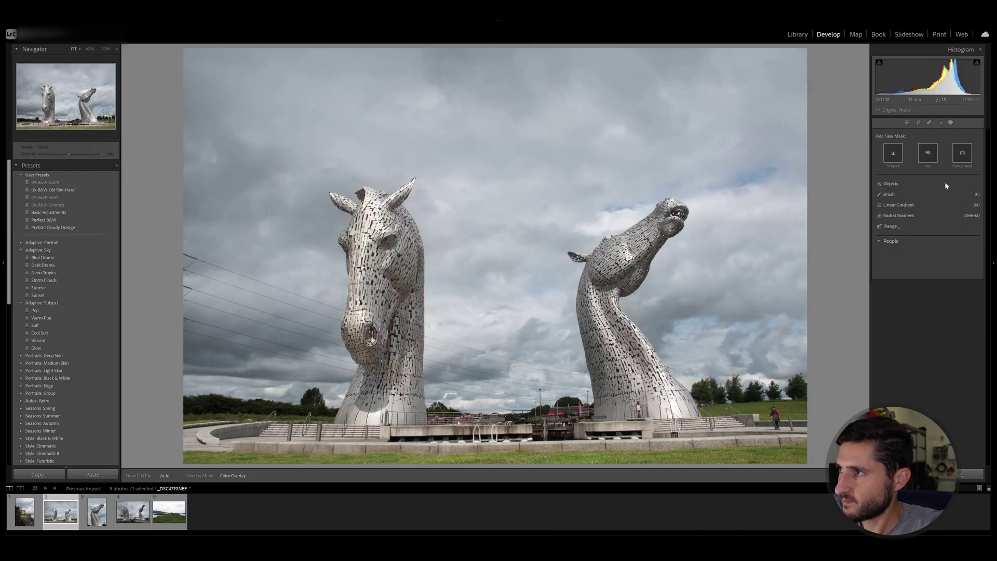
- Draw a new linear gradient mask down over the Kelpies sky
{"action": "left_click", "coordinate": [900, 229]}
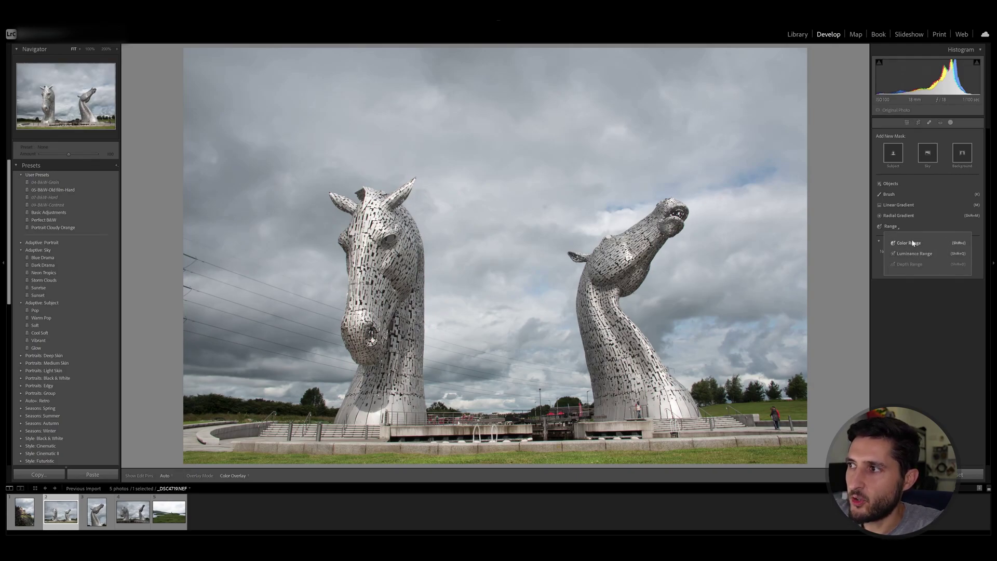
{"action": "left_click", "coordinate": [901, 229]}
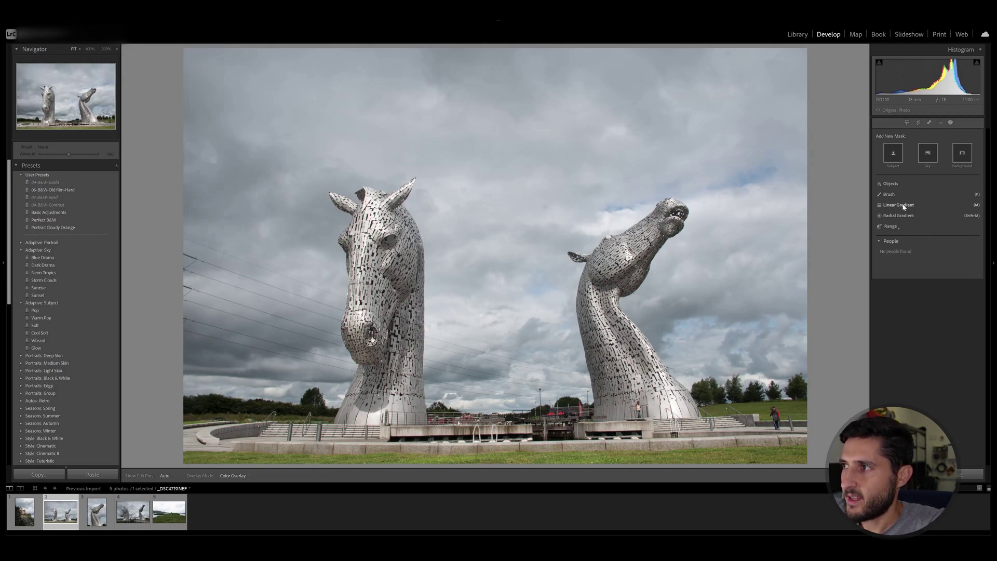
{"action": "left_click", "coordinate": [898, 205]}
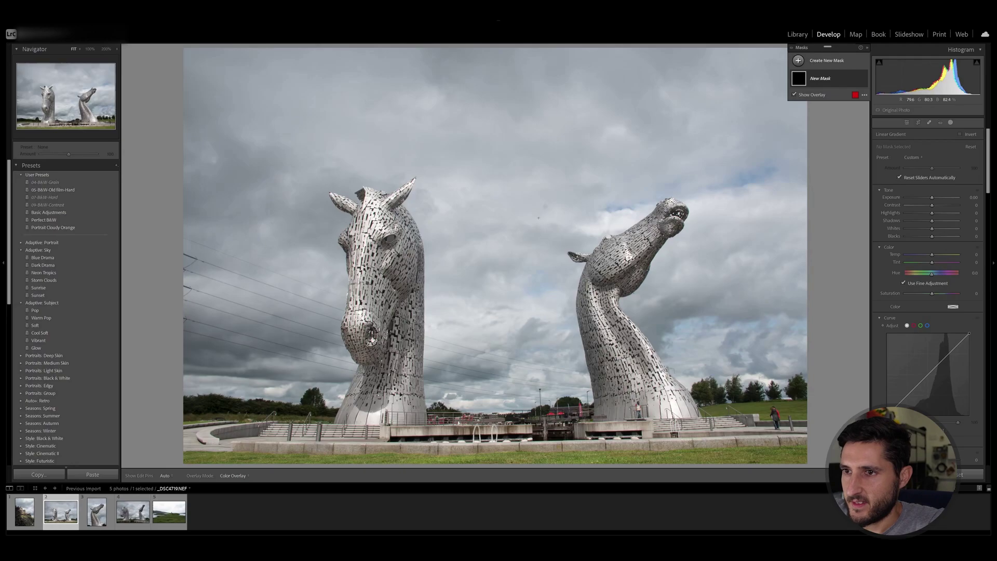
{"action": "left_click_drag", "start_coordinate": [532, 212], "coordinate": [530, 349]}
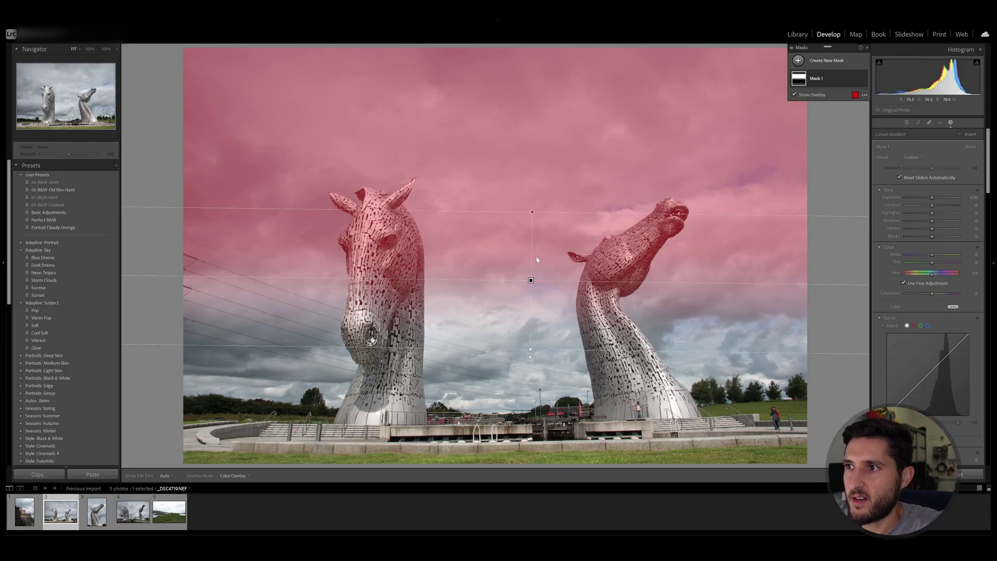
- Intersect Mask 1 with a Color Range sampled from the sky and clouds, lowering exposure to about -0.30
{"action": "left_click", "coordinate": [858, 79]}
{"action": "mouse_move", "coordinate": [893, 117]}
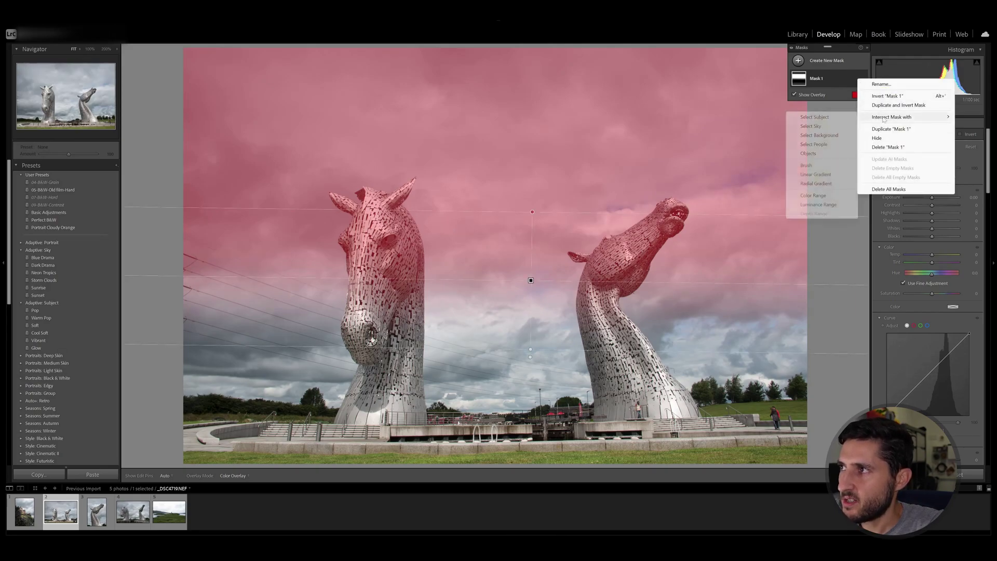
{"action": "left_click", "coordinate": [825, 200]}
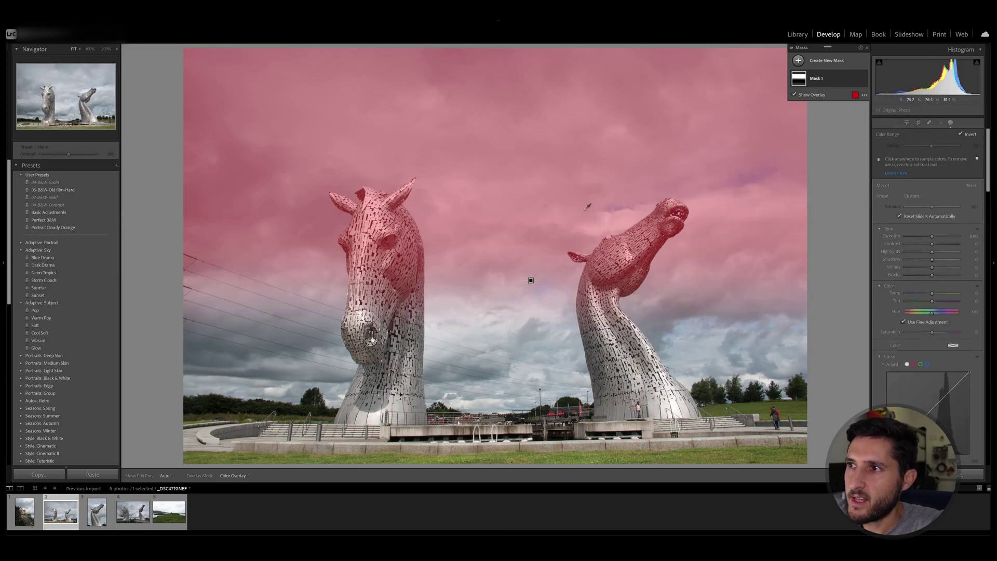
{"action": "left_click", "coordinate": [582, 205]}
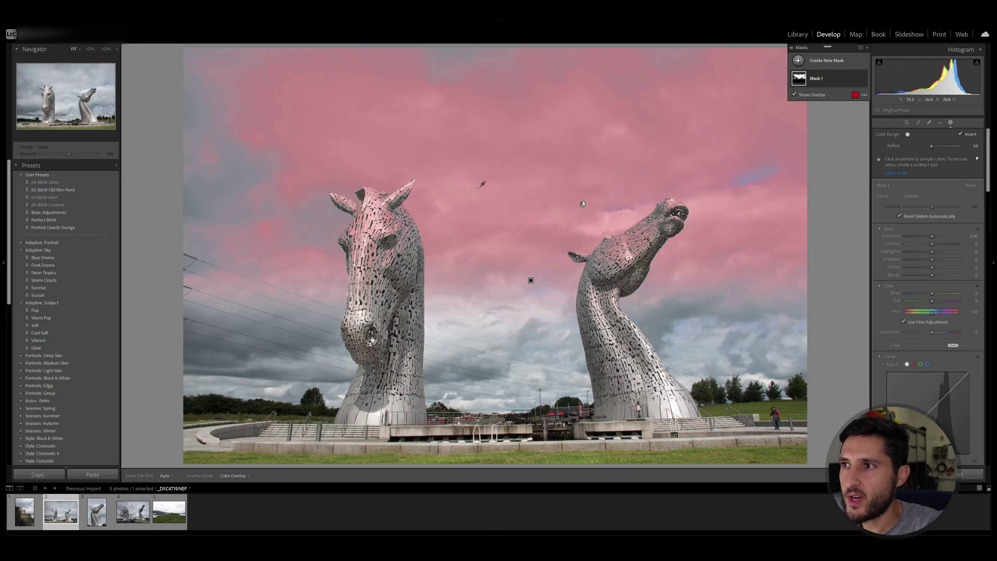
{"action": "left_click", "coordinate": [236, 164]}
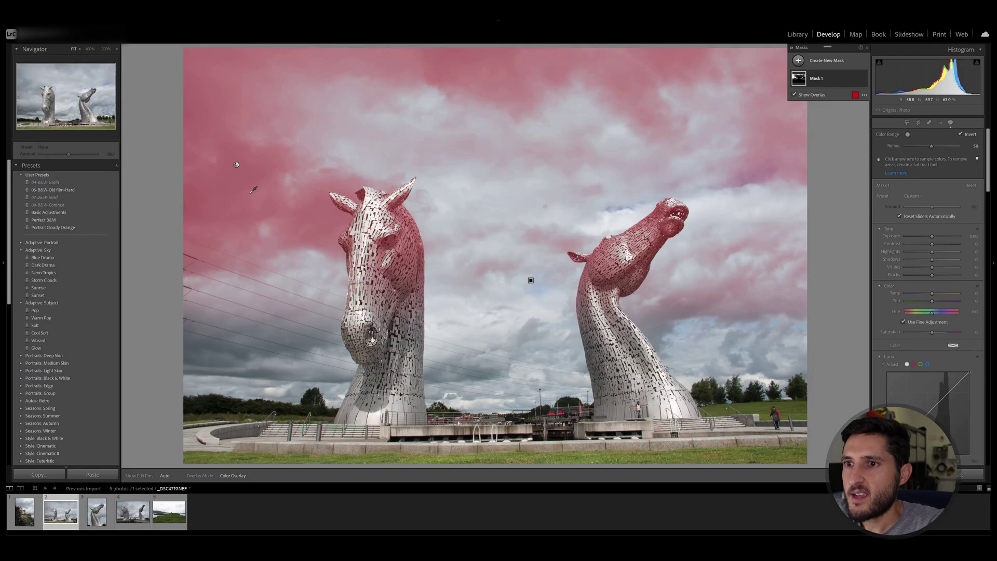
{"action": "left_click", "coordinate": [226, 335]}
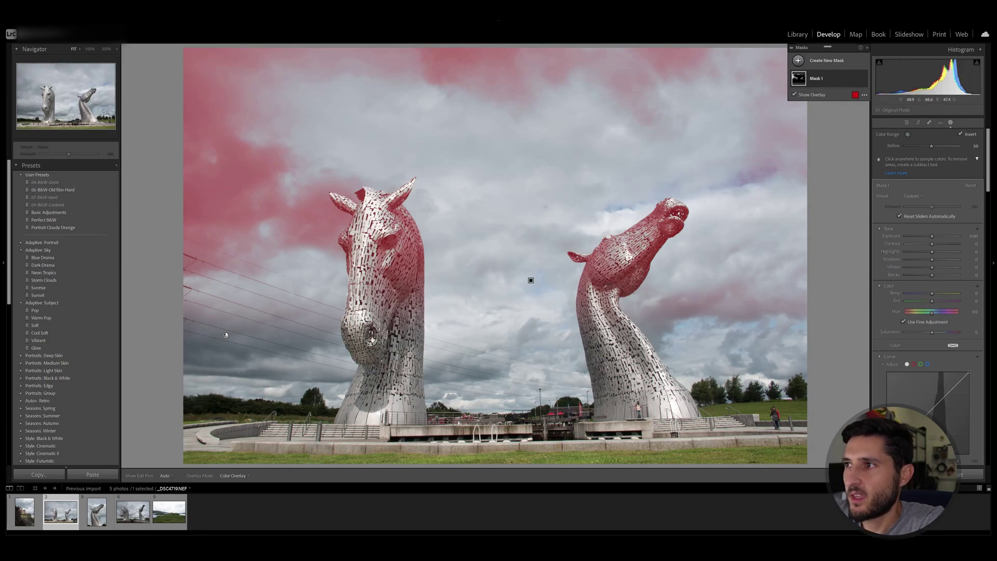
{"action": "left_click_drag", "start_coordinate": [931, 236], "coordinate": [933, 262]}
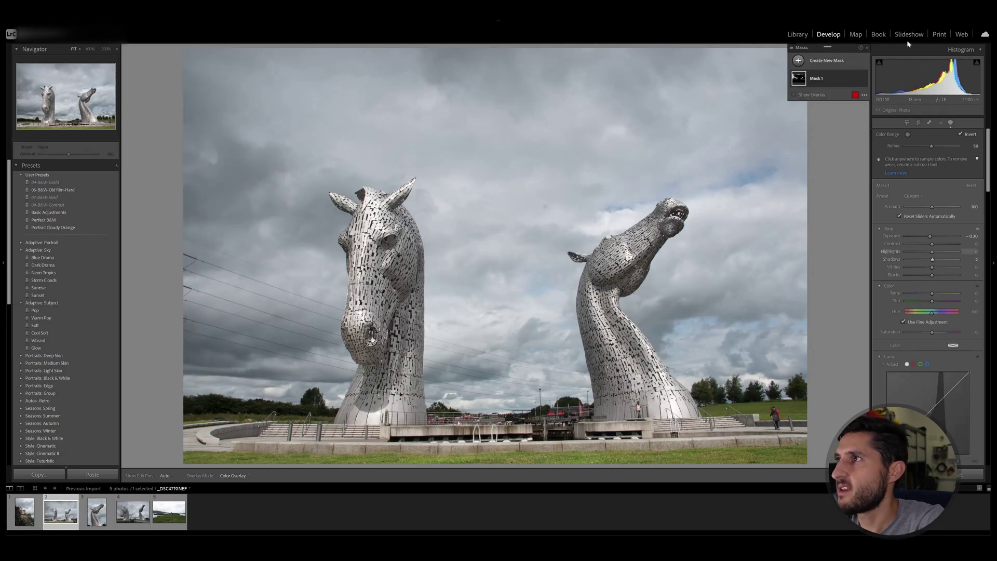
- Replace Mask 1 with a linear gradient across the sky, intersected with a Luminance Range
{"action": "right_click", "coordinate": [859, 80]}
{"action": "left_click", "coordinate": [890, 189]}
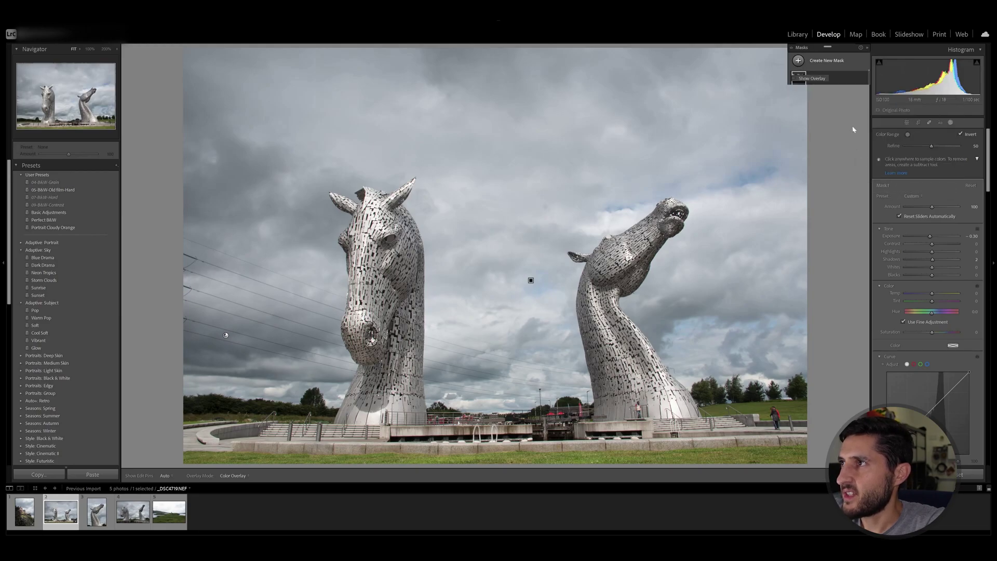
{"action": "left_click", "coordinate": [897, 205]}
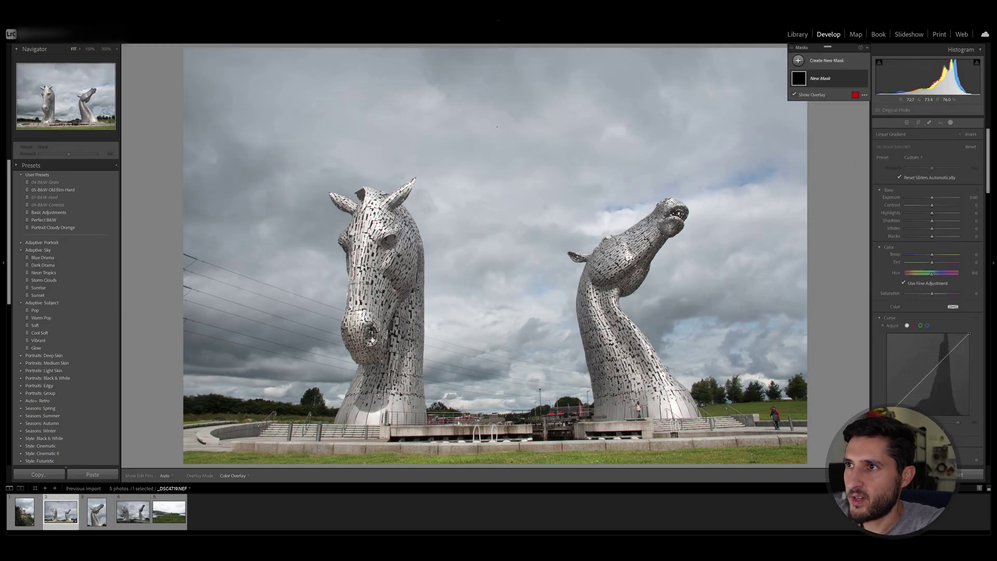
{"action": "left_click_drag", "start_coordinate": [497, 126], "coordinate": [493, 297]}
{"action": "left_click", "coordinate": [858, 79]}
{"action": "mouse_move", "coordinate": [914, 116]}
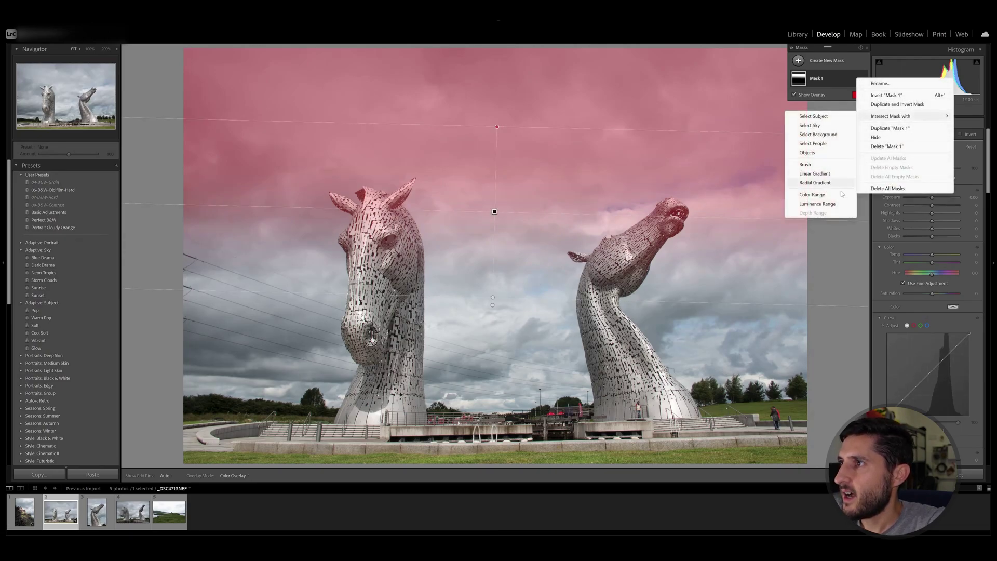
{"action": "left_click", "coordinate": [831, 203]}
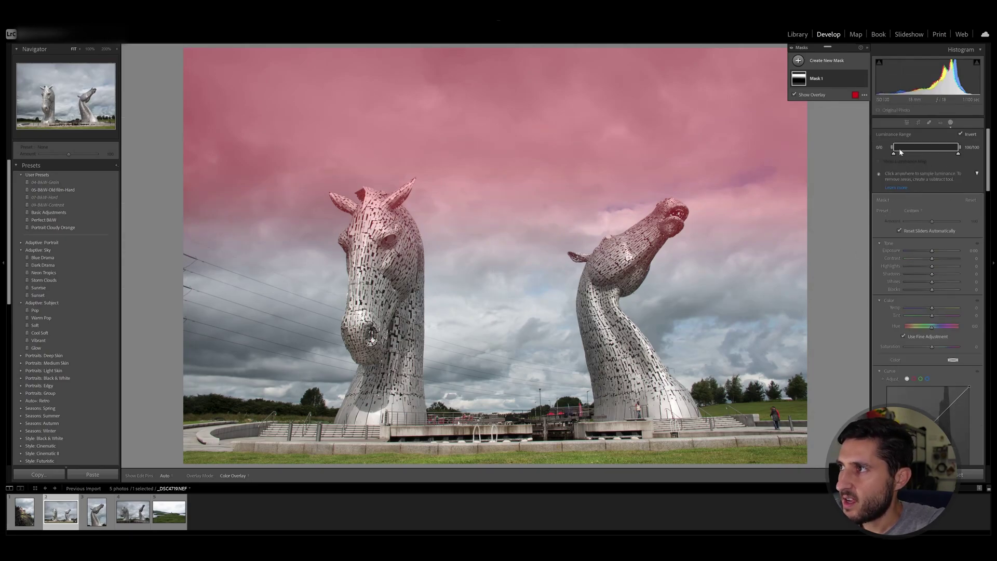
- Adjust the luminance range handles to exclude the bright clouds, then lower the sky's exposure
{"action": "left_click_drag", "start_coordinate": [958, 149], "coordinate": [909, 156]}
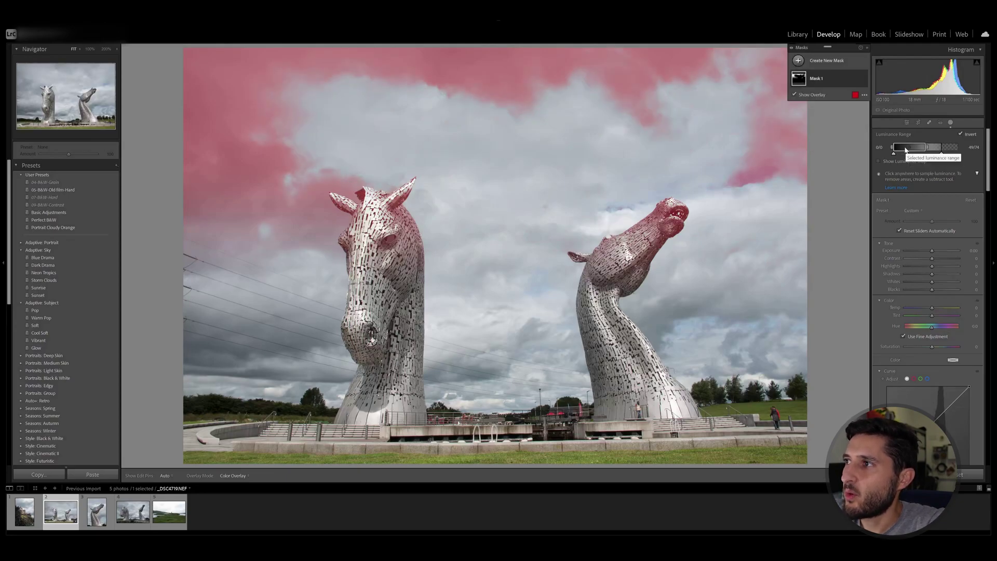
{"action": "mouse_move", "coordinate": [932, 148]}
{"action": "left_mouse_down"}
{"action": "mouse_move", "coordinate": [965, 148]}
{"action": "mouse_move", "coordinate": [920, 150]}
{"action": "left_mouse_up"}
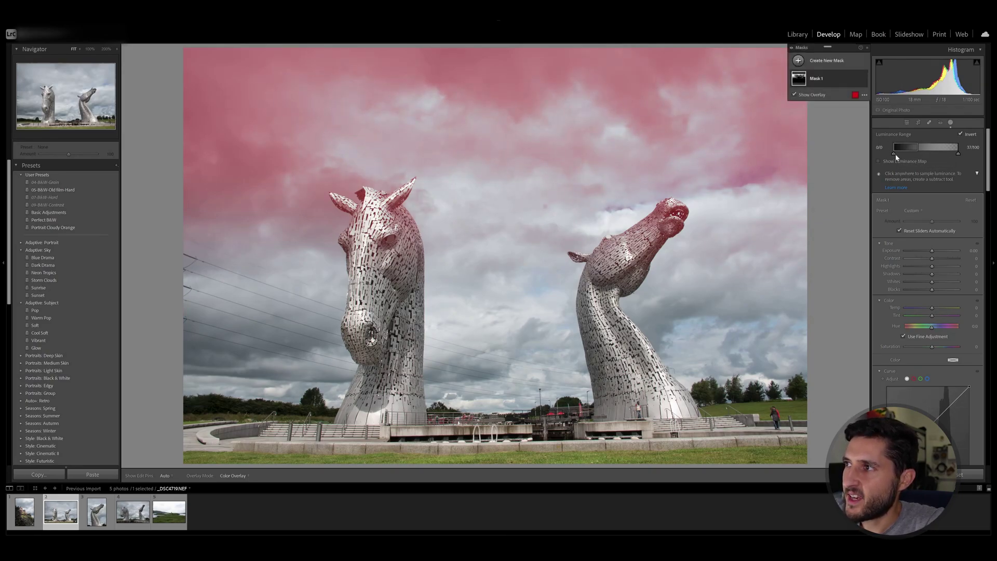
{"action": "left_click_drag", "start_coordinate": [901, 151], "coordinate": [954, 149]}
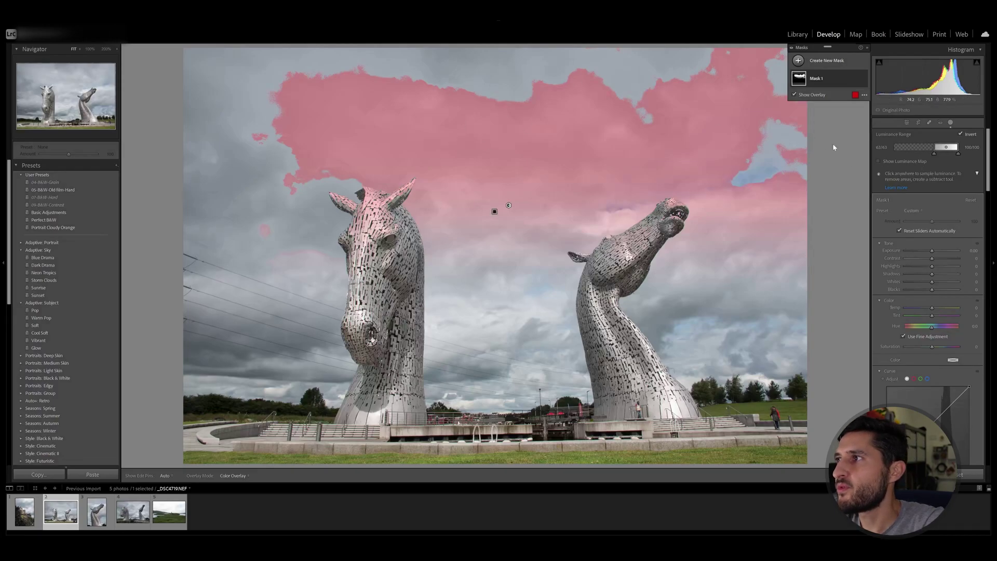
{"action": "mouse_move", "coordinate": [934, 149]}
{"action": "left_mouse_down"}
{"action": "mouse_move", "coordinate": [894, 148]}
{"action": "mouse_move", "coordinate": [923, 151]}
{"action": "left_mouse_up"}
{"action": "double_click", "coordinate": [922, 149]}
{"action": "left_click_drag", "start_coordinate": [958, 148], "coordinate": [934, 149]}
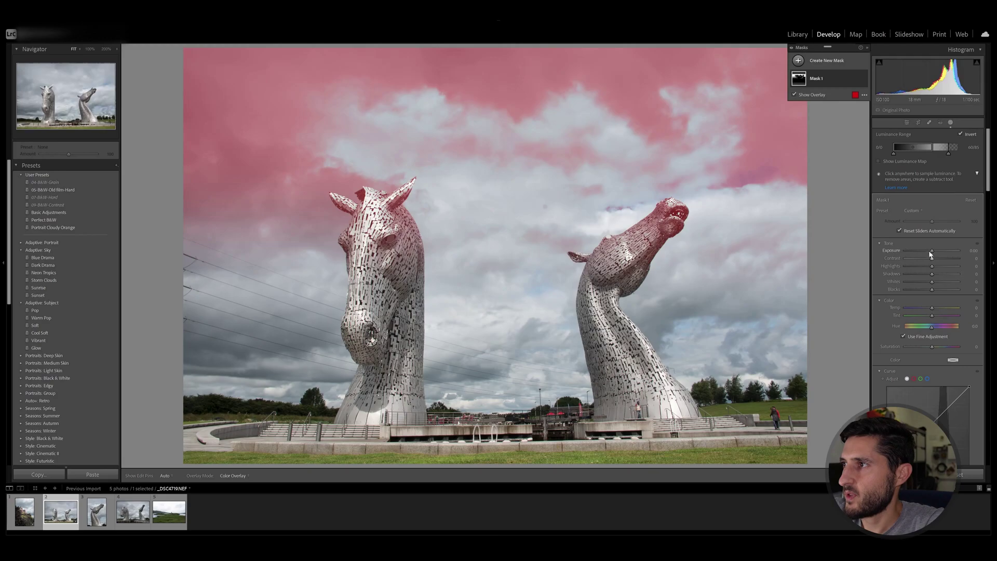
{"action": "left_click_drag", "start_coordinate": [932, 251], "coordinate": [929, 290]}
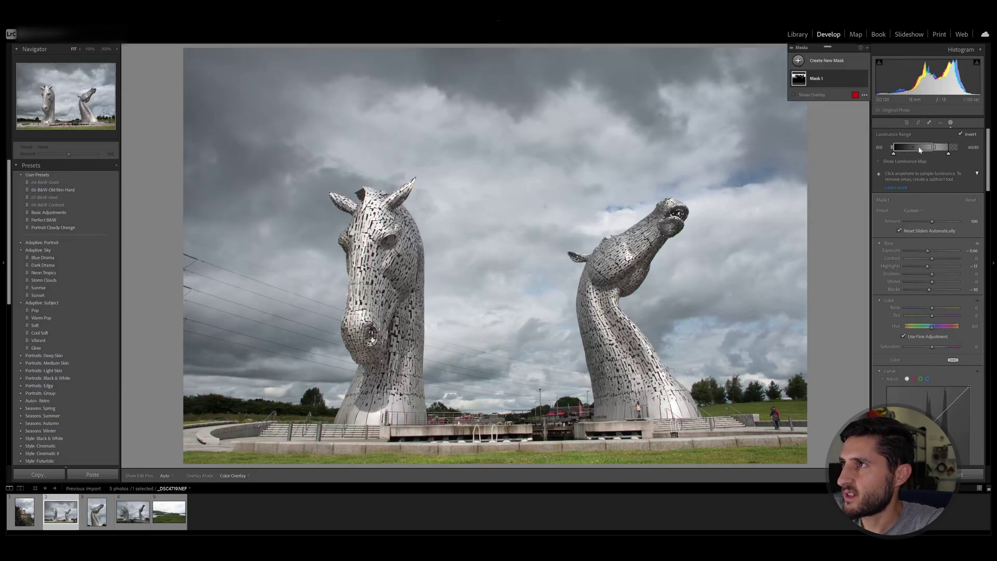
- Add a Sky mask as Mask 2, check it at 100% by the right horse, and darken it
{"action": "left_click", "coordinate": [818, 64]}
{"action": "left_click", "coordinate": [818, 65]}
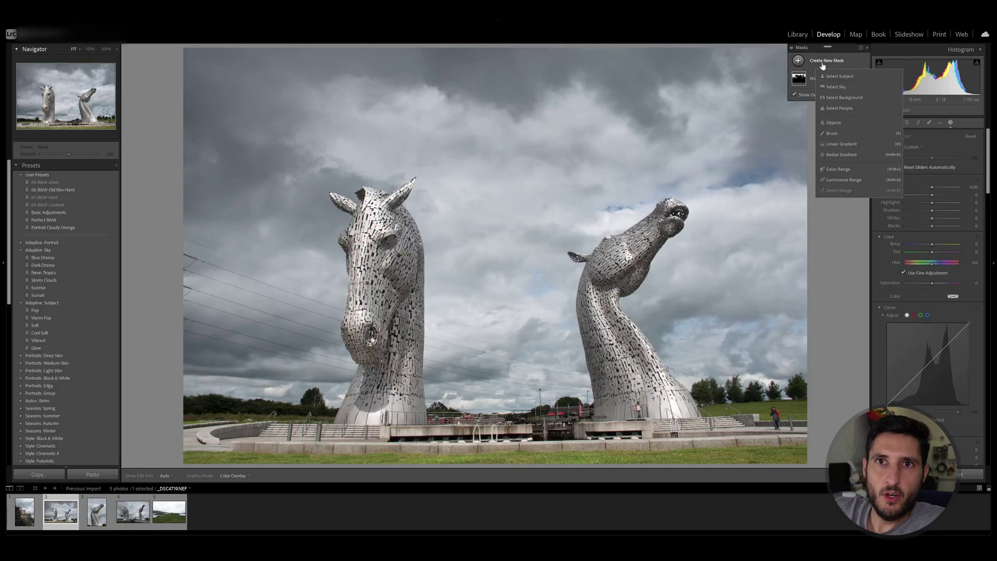
{"action": "left_click", "coordinate": [851, 88]}
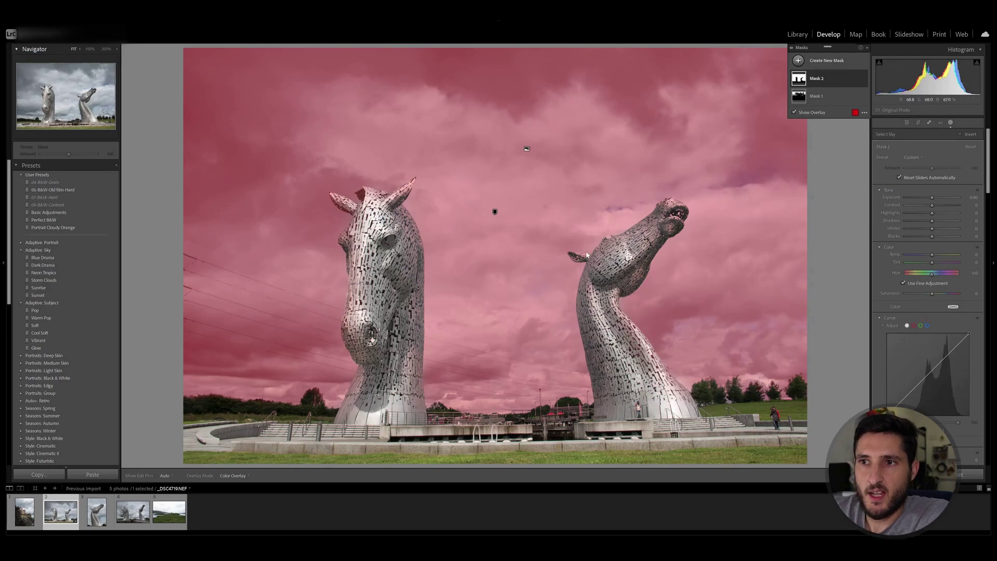
{"action": "left_click", "coordinate": [90, 48]}
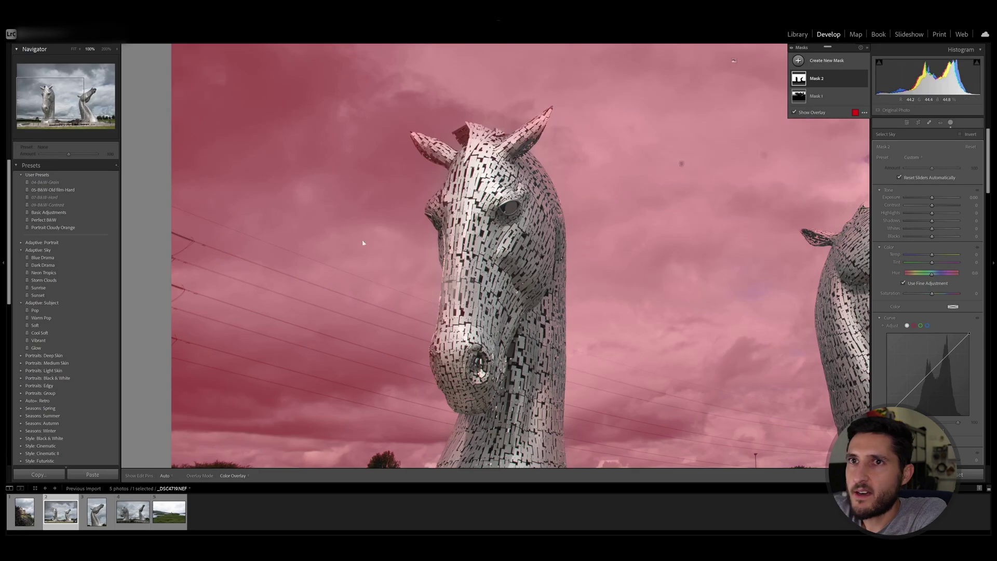
{"action": "left_click", "coordinate": [93, 104]}
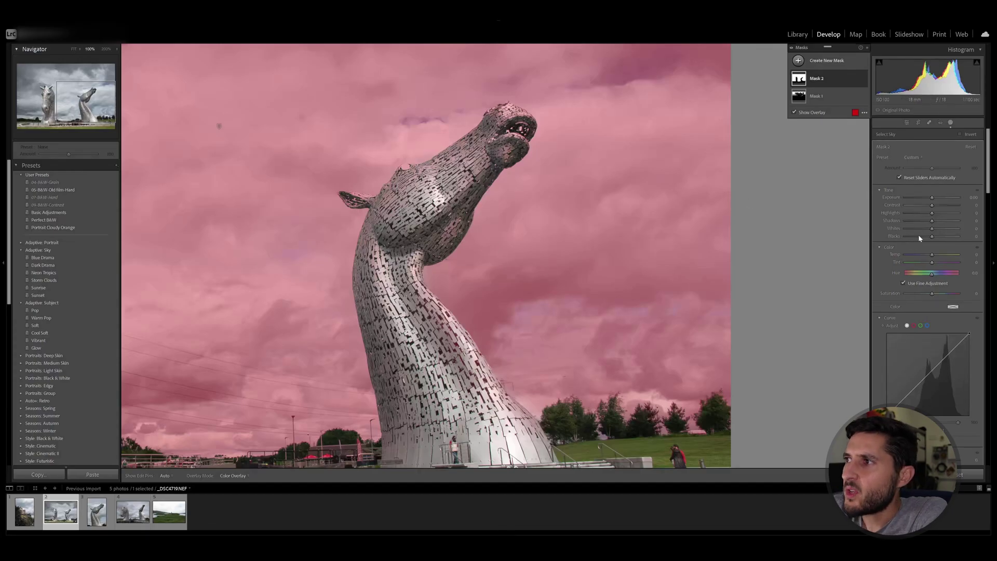
{"action": "left_click_drag", "start_coordinate": [932, 197], "coordinate": [932, 198]}
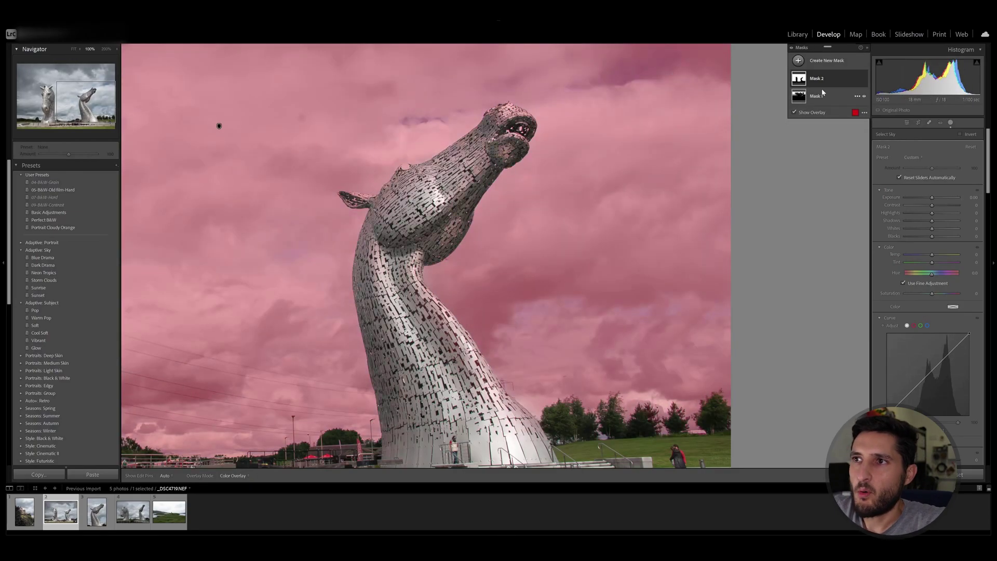
- Flip Mask 2 onto the horses and back to the sky, checking its edges at 100%
{"action": "left_click", "coordinate": [856, 79]}
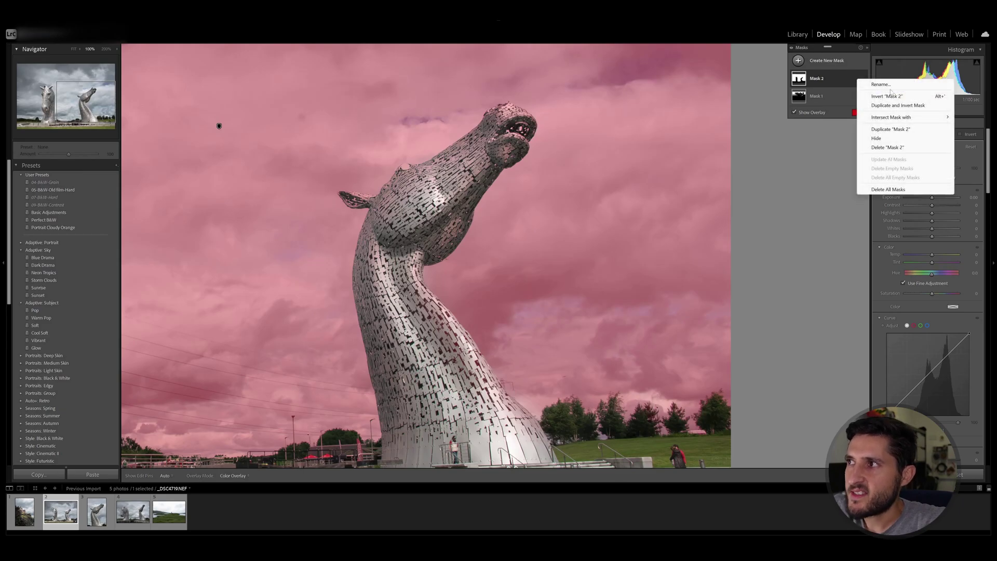
{"action": "mouse_move", "coordinate": [900, 118]}
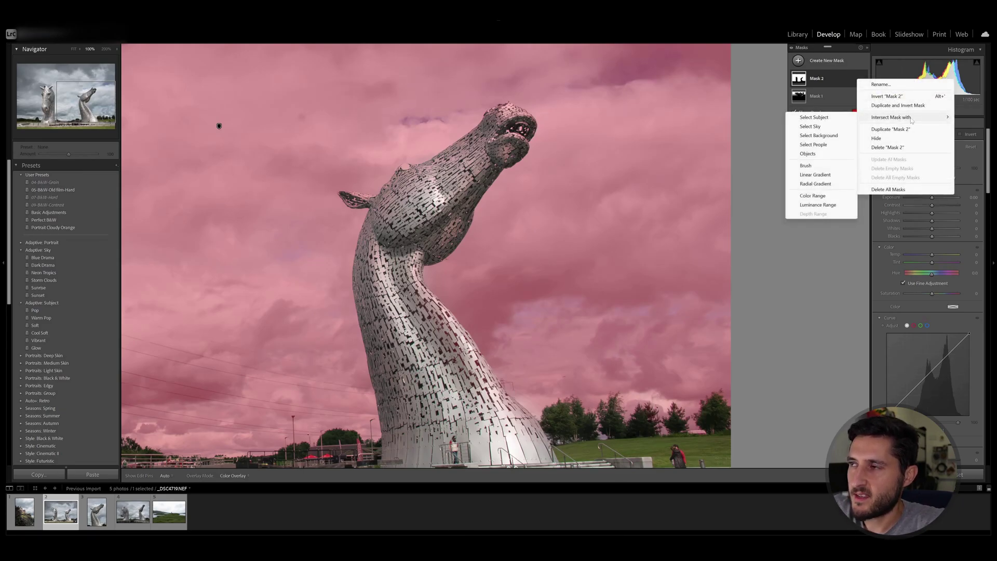
{"action": "key", "text": "Escape"}
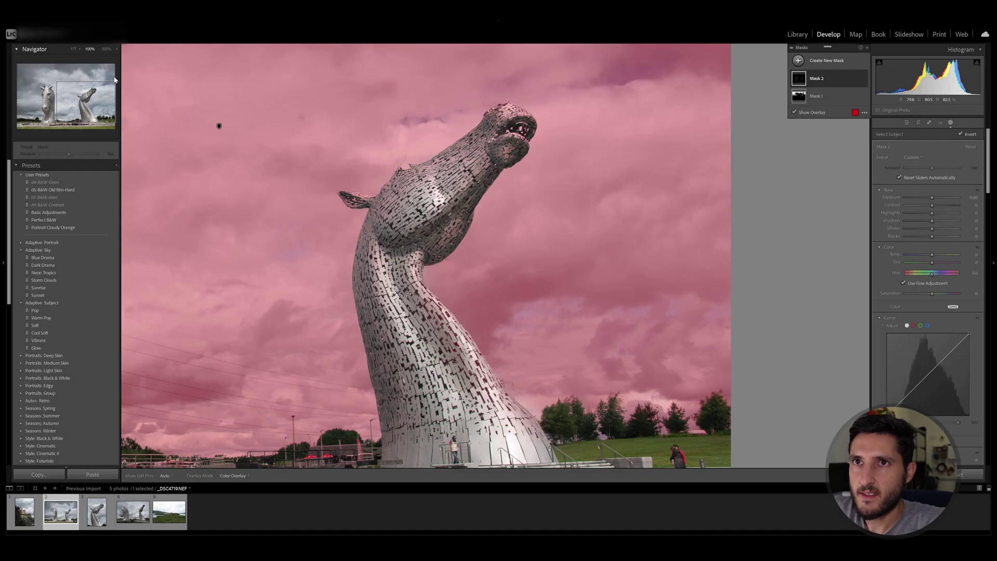
{"action": "key", "text": "z"}
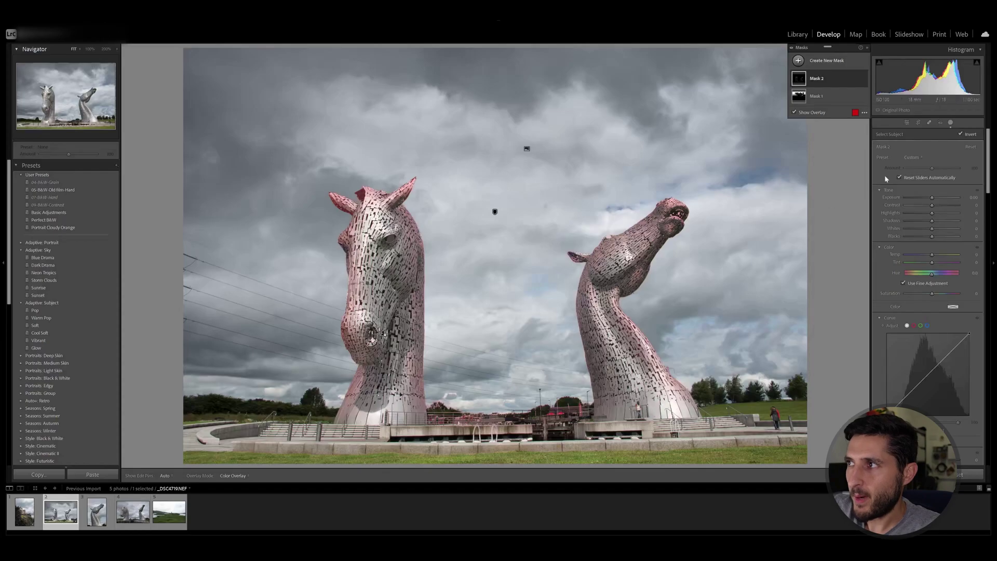
{"action": "key", "text": "apostrophe"}
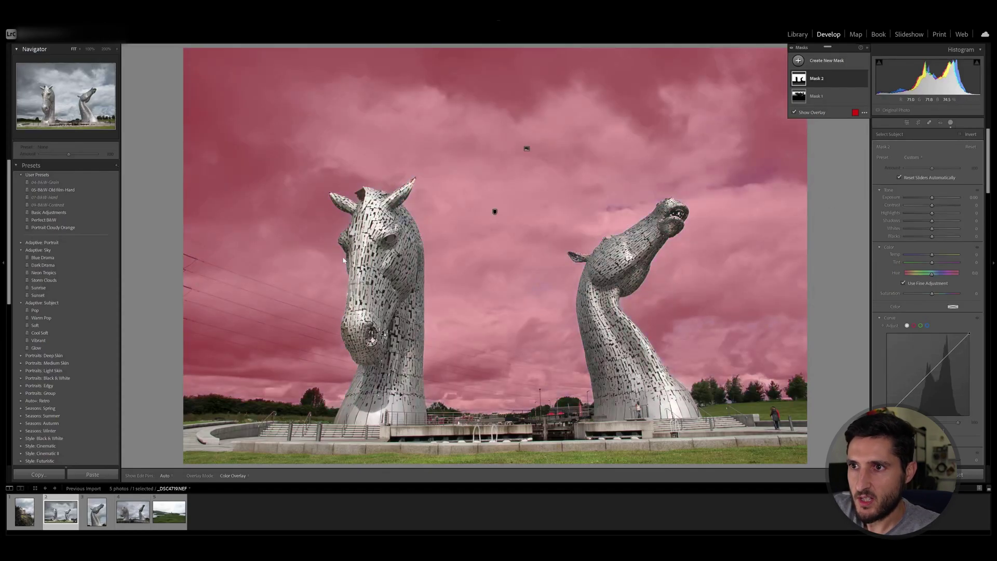
{"action": "key", "text": "z"}
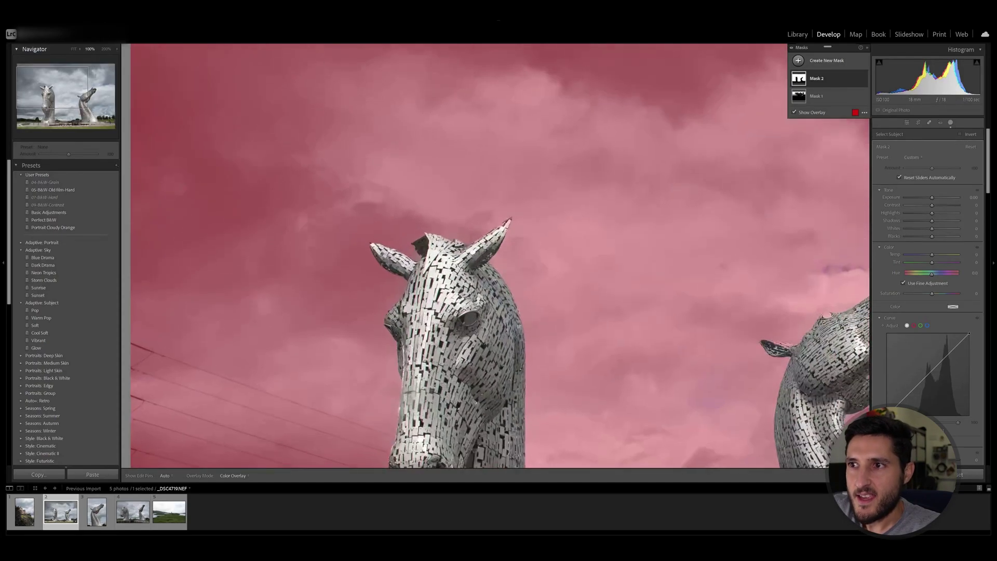
{"action": "left_click_drag", "start_coordinate": [516, 162], "coordinate": [120, 252]}
{"action": "key", "text": "z"}
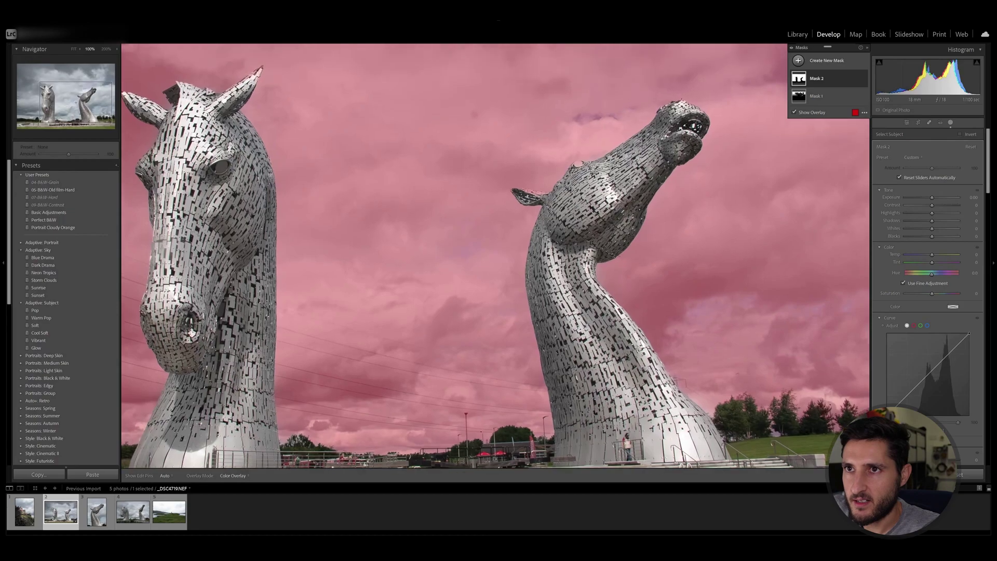
- Hide the overlay, try lowering Highlights in the sky, then delete all masks
{"action": "key", "text": "o"}
{"action": "left_click_drag", "start_coordinate": [933, 216], "coordinate": [931, 218]}
{"action": "mouse_move", "coordinate": [802, 107]}
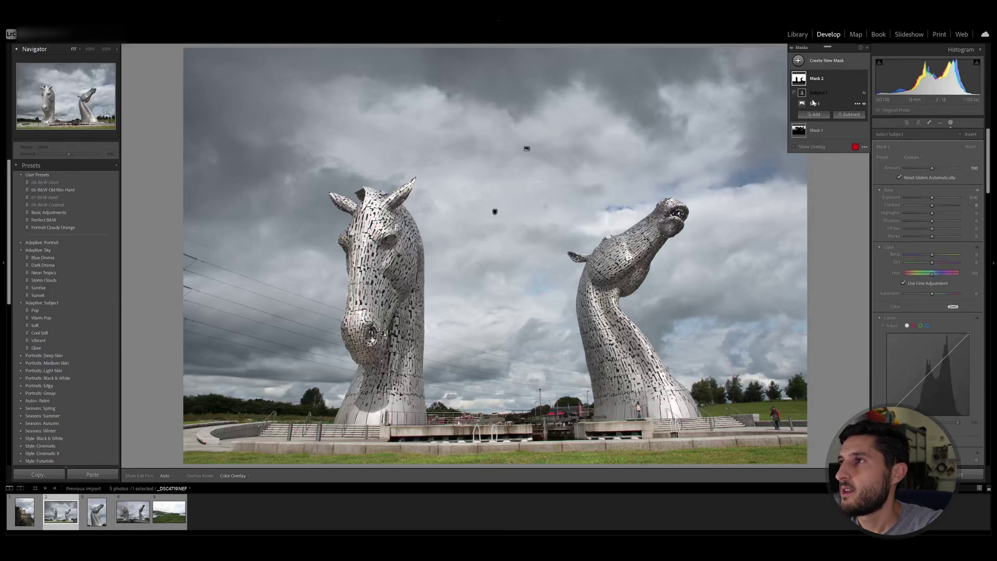
{"action": "left_click", "coordinate": [961, 477]}
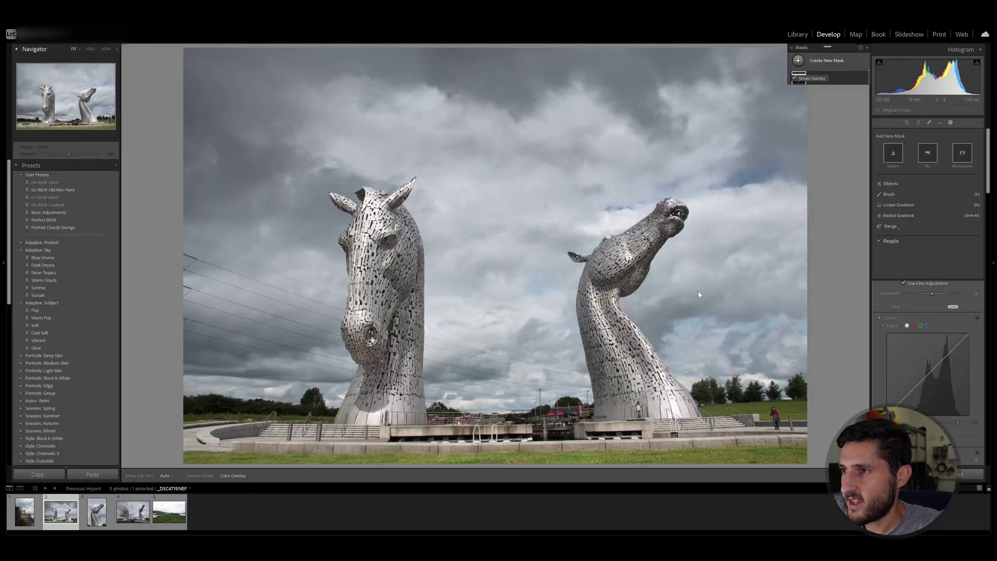
- Open _DSC5534.NEF and darken its sky with a Sky mask at about -0.38 exposure
{"action": "left_click", "coordinate": [169, 512]}
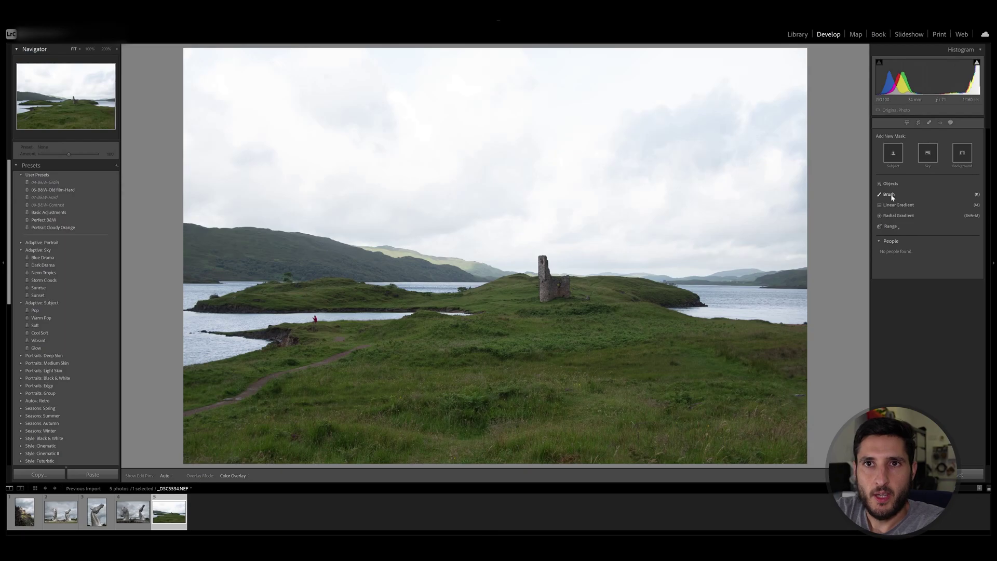
{"action": "left_click", "coordinate": [927, 153]}
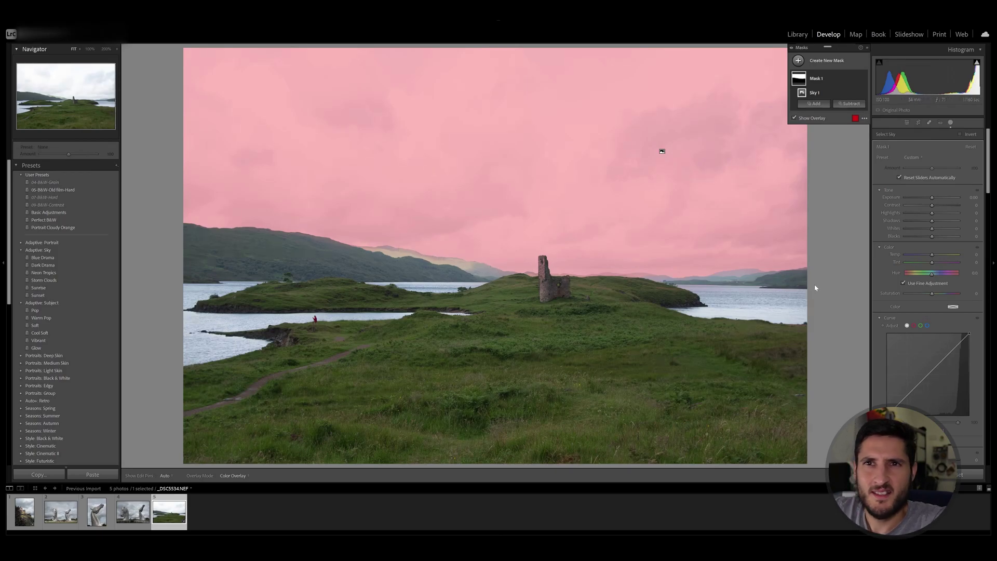
{"action": "mouse_move", "coordinate": [931, 198]}
{"action": "left_mouse_down"}
{"action": "mouse_move", "coordinate": [928, 214]}
{"action": "mouse_move", "coordinate": [918, 212]}
{"action": "mouse_move", "coordinate": [930, 230]}
{"action": "mouse_move", "coordinate": [941, 208]}
{"action": "left_mouse_up"}
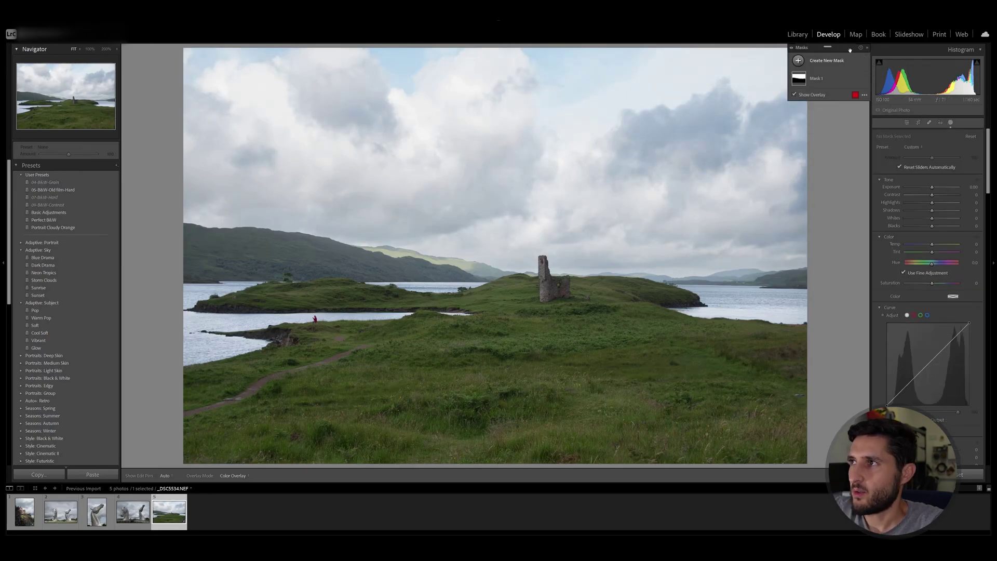
- Mask the castle with Select Subject and brush-subtract the land beside it at lower flow
{"action": "left_click", "coordinate": [824, 61]}
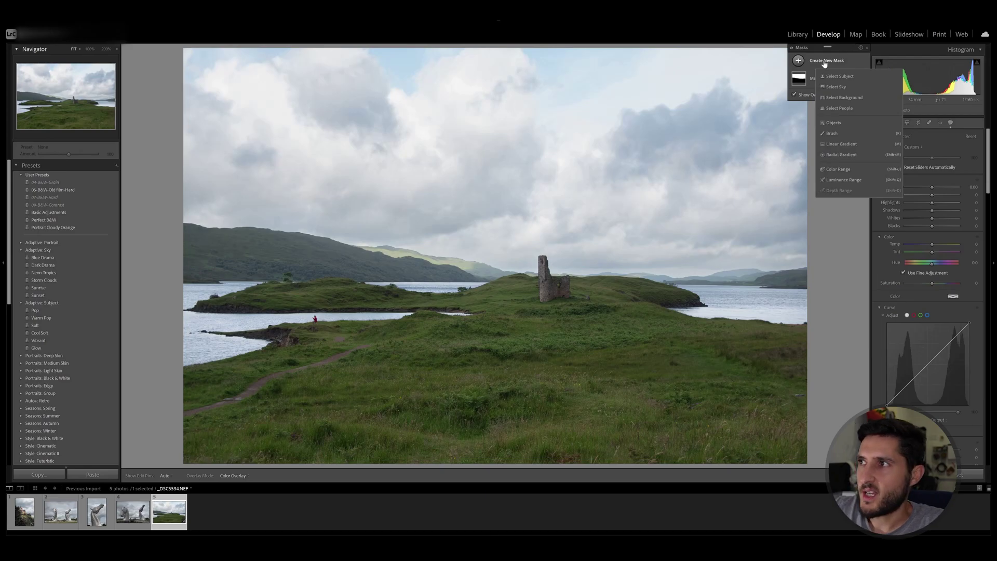
{"action": "left_click", "coordinate": [842, 77]}
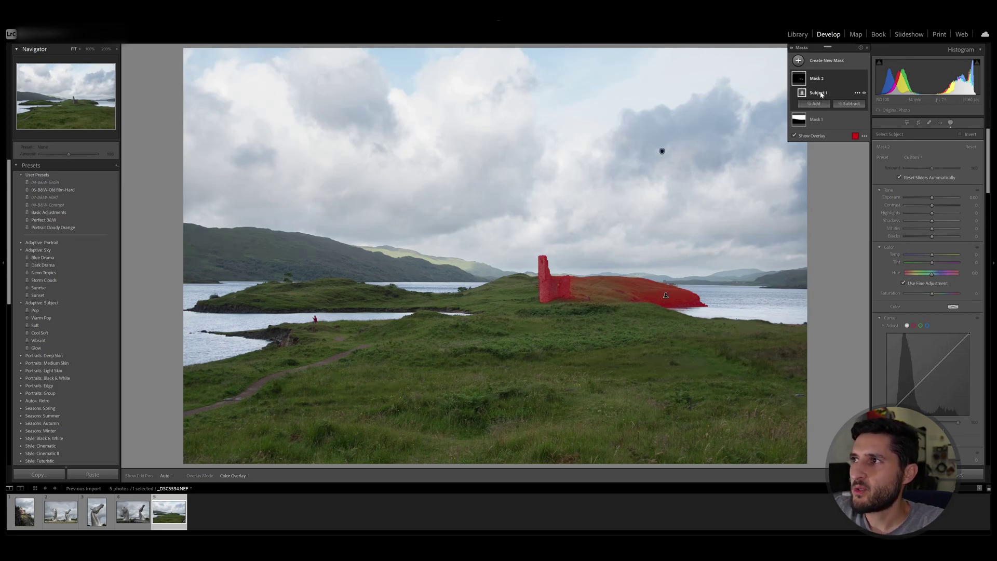
{"action": "left_click", "coordinate": [846, 105]}
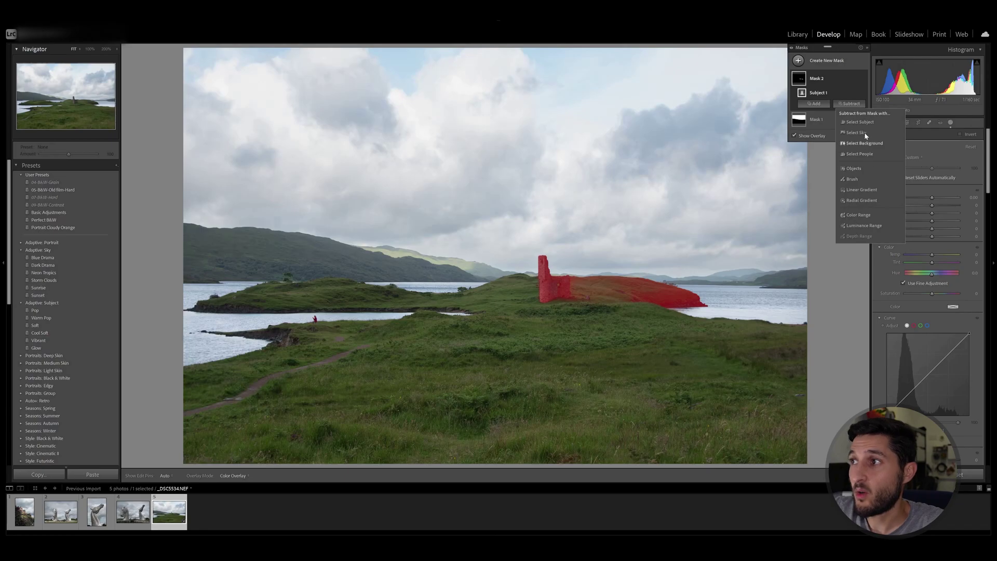
{"action": "left_click", "coordinate": [855, 180]}
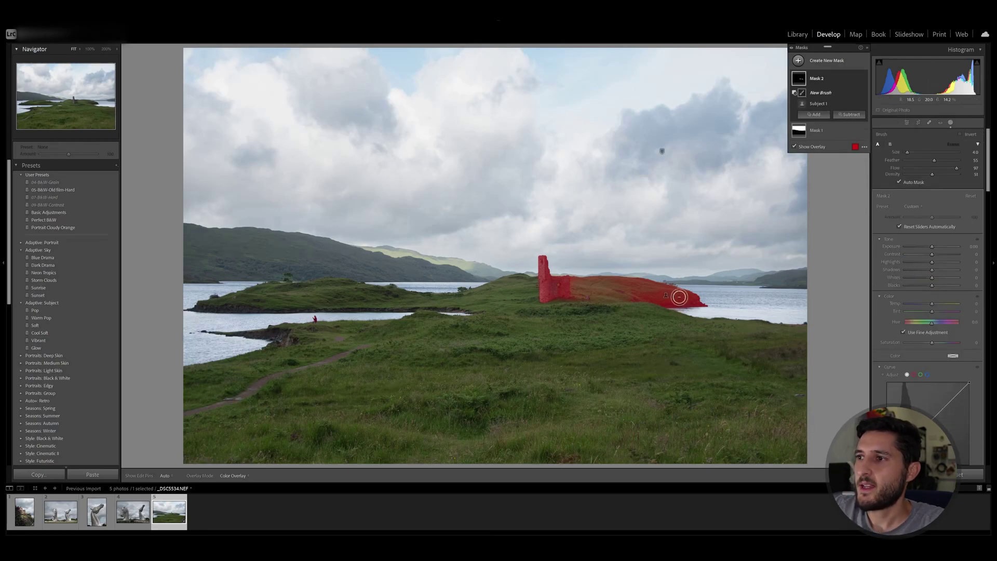
{"action": "key", "text": "h"}
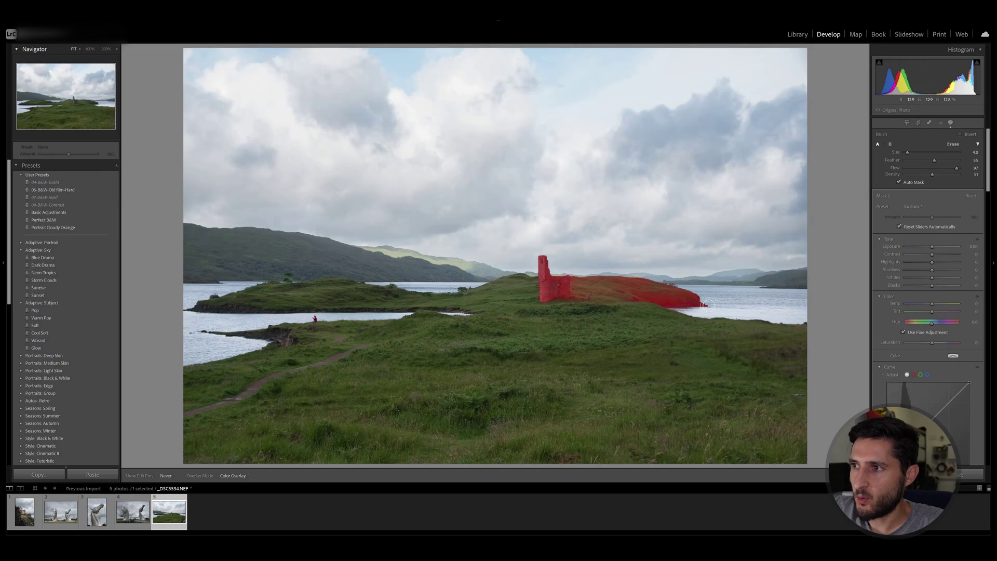
{"action": "mouse_move", "coordinate": [715, 301]}
{"action": "left_mouse_down"}
{"action": "mouse_move", "coordinate": [666, 291]}
{"action": "mouse_move", "coordinate": [649, 299]}
{"action": "mouse_move", "coordinate": [696, 303]}
{"action": "mouse_move", "coordinate": [681, 291]}
{"action": "mouse_move", "coordinate": [605, 298]}
{"action": "left_mouse_up"}
{"action": "key", "text": "h"}
{"action": "mouse_move", "coordinate": [957, 167]}
{"action": "left_mouse_down"}
{"action": "mouse_move", "coordinate": [929, 174]}
{"action": "mouse_move", "coordinate": [951, 168]}
{"action": "mouse_move", "coordinate": [943, 174]}
{"action": "left_mouse_up"}
{"action": "key", "text": "z"}
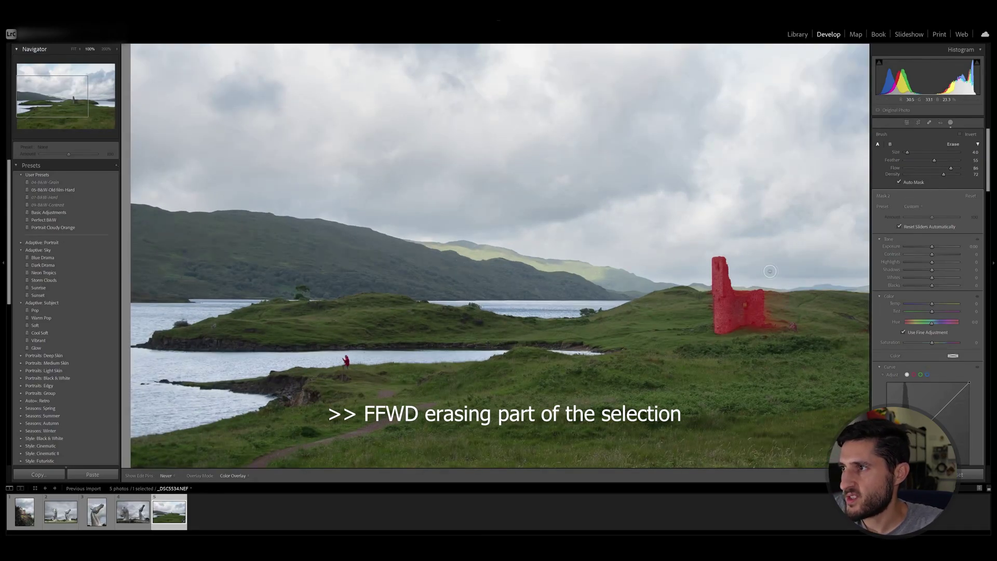
{"action": "key", "text": "z"}
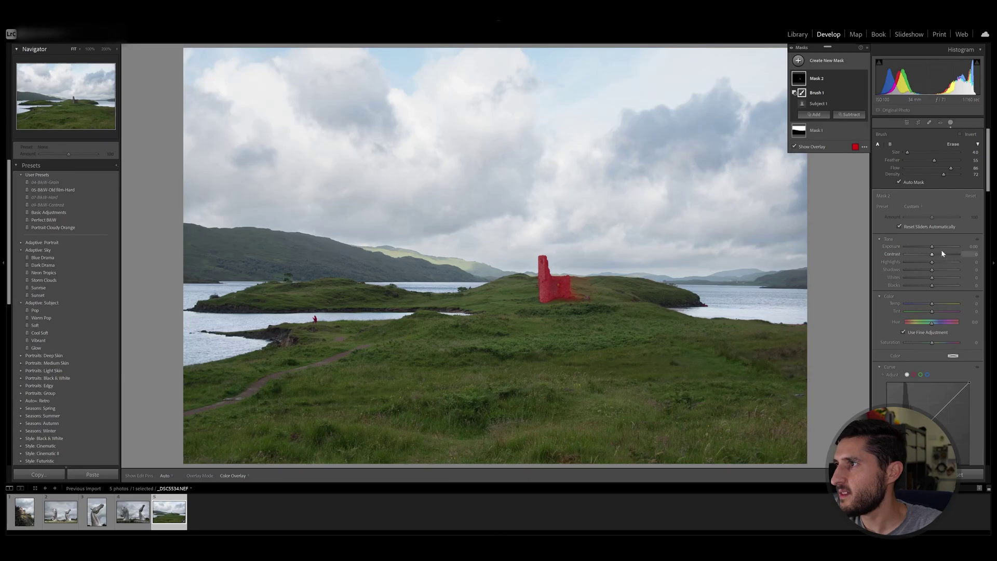
- Brighten the castle to 0.38 exposure, warm it slightly, lift shadows, lower whites and blacks, add contrast
{"action": "left_click_drag", "start_coordinate": [932, 246], "coordinate": [931, 257]}
{"action": "left_click_drag", "start_coordinate": [933, 307], "coordinate": [935, 307]}
{"action": "left_click_drag", "start_coordinate": [934, 270], "coordinate": [937, 270]}
{"action": "left_click_drag", "start_coordinate": [932, 278], "coordinate": [932, 278]}
{"action": "left_click_drag", "start_coordinate": [932, 285], "coordinate": [928, 285]}
{"action": "left_click_drag", "start_coordinate": [932, 254], "coordinate": [937, 254]}
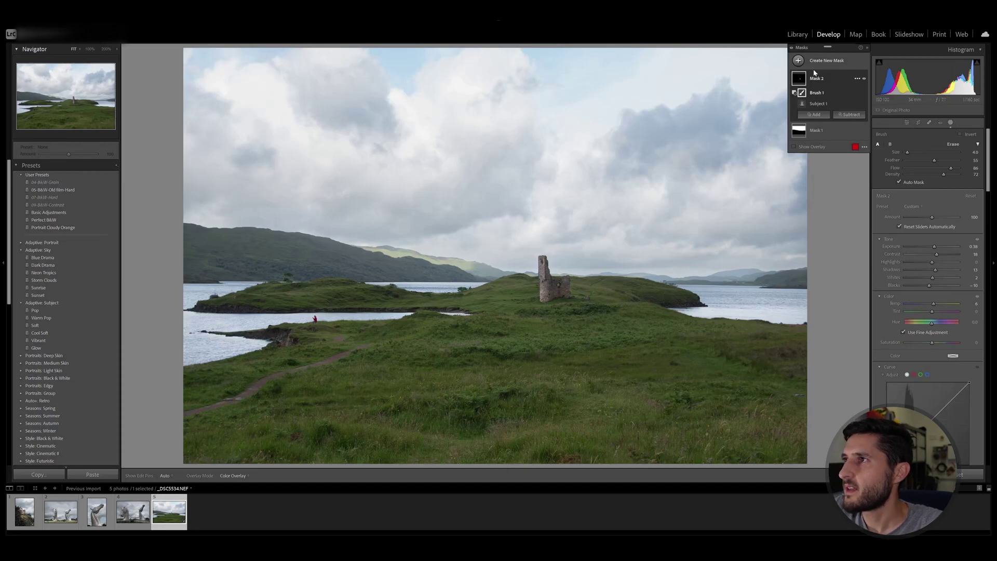
{"action": "left_click", "coordinate": [820, 64]}
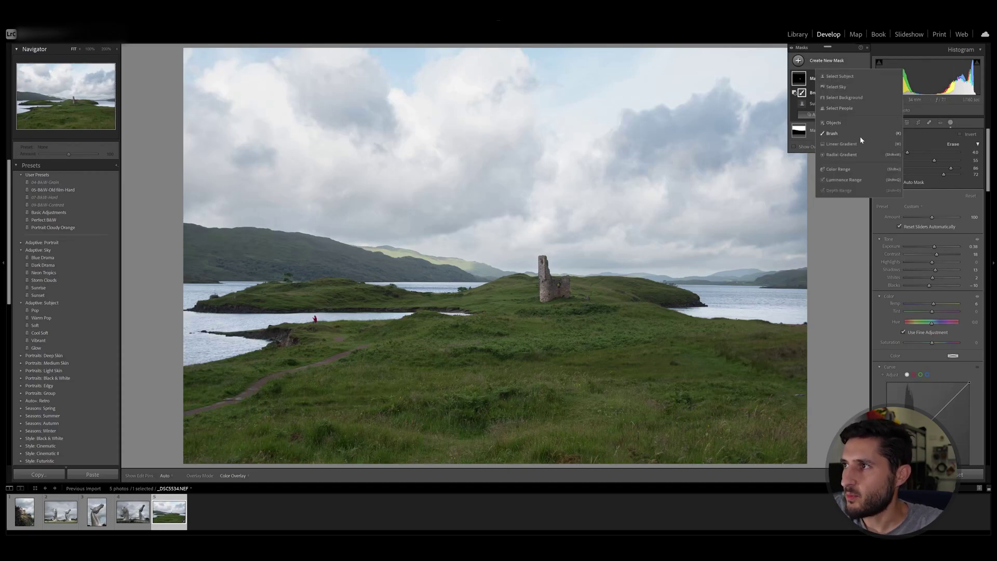
- Darken the foreground grass with a linear gradient: exposure about -0.38, reduced clarity and shadows
{"action": "left_click", "coordinate": [845, 145]}
{"action": "left_click_drag", "start_coordinate": [502, 428], "coordinate": [527, 296]}
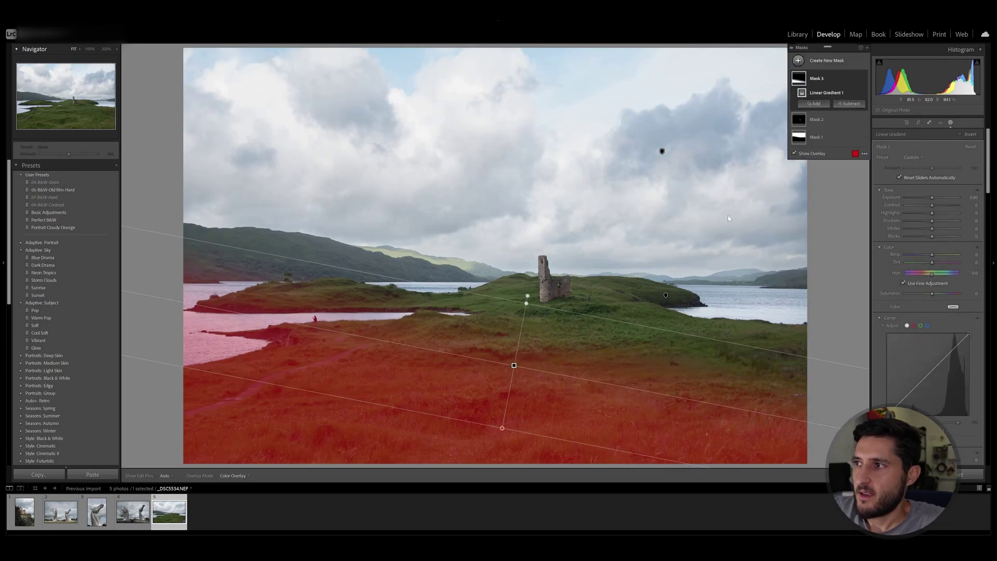
{"action": "left_click_drag", "start_coordinate": [932, 197], "coordinate": [929, 199]}
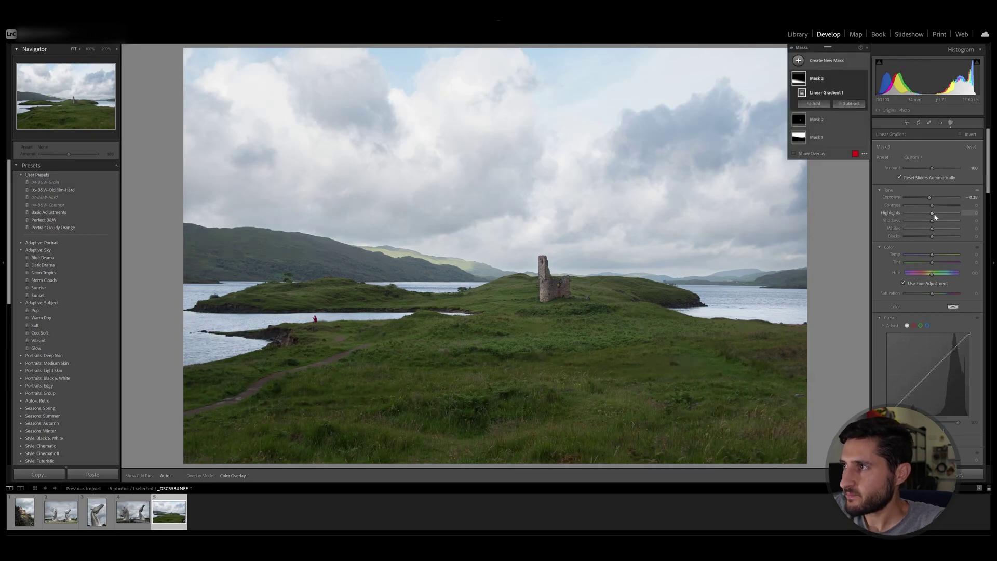
{"action": "left_click_drag", "start_coordinate": [988, 190], "coordinate": [988, 227]}
{"action": "mouse_move", "coordinate": [932, 270]}
{"action": "left_mouse_down"}
{"action": "mouse_move", "coordinate": [920, 272]}
{"action": "mouse_move", "coordinate": [932, 264]}
{"action": "mouse_move", "coordinate": [921, 262]}
{"action": "left_mouse_up"}
{"action": "scroll", "coordinate": [926, 260], "scroll_direction": "up", "scroll_amount": 4}
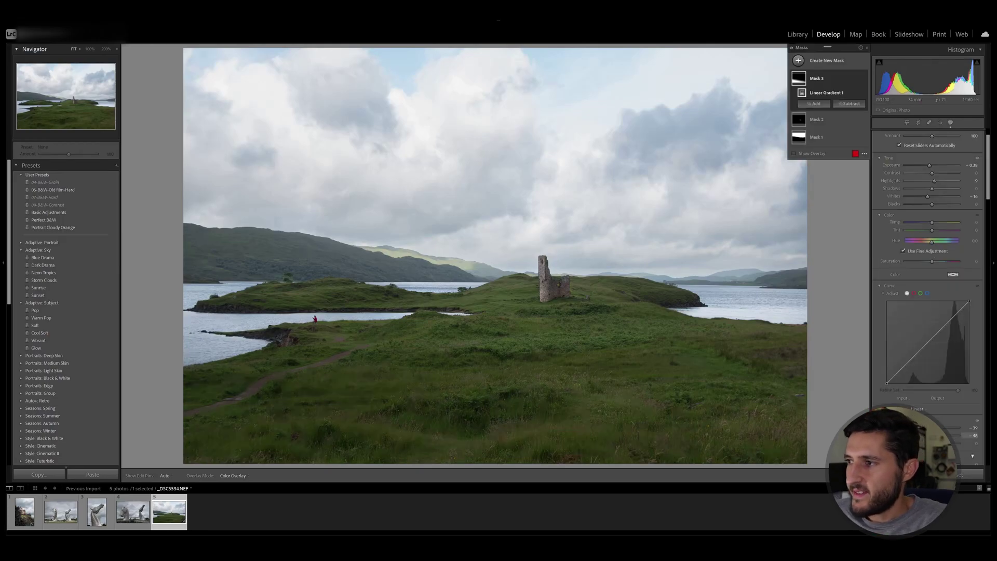
{"action": "mouse_move", "coordinate": [487, 418]}
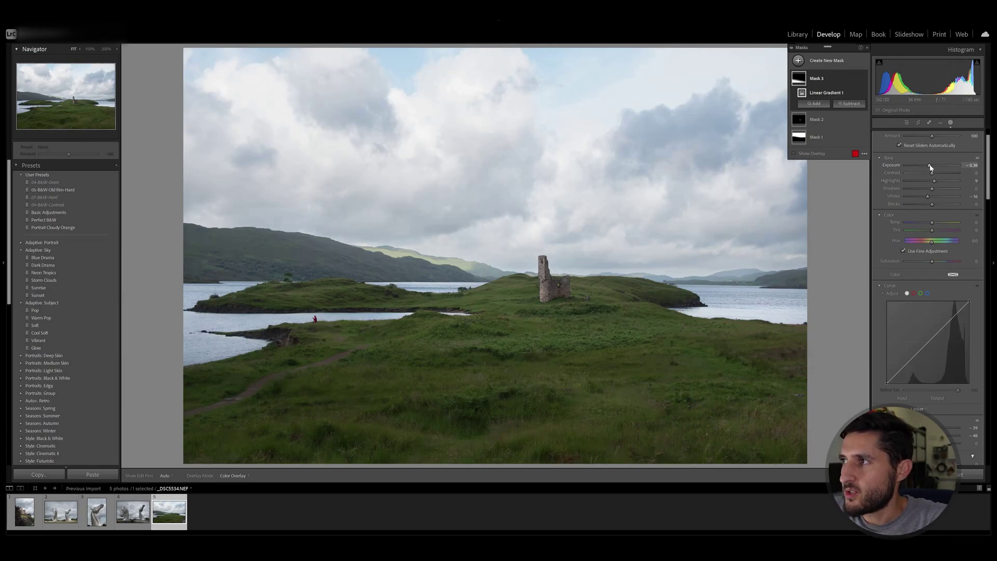
{"action": "left_click_drag", "start_coordinate": [933, 190], "coordinate": [928, 199]}
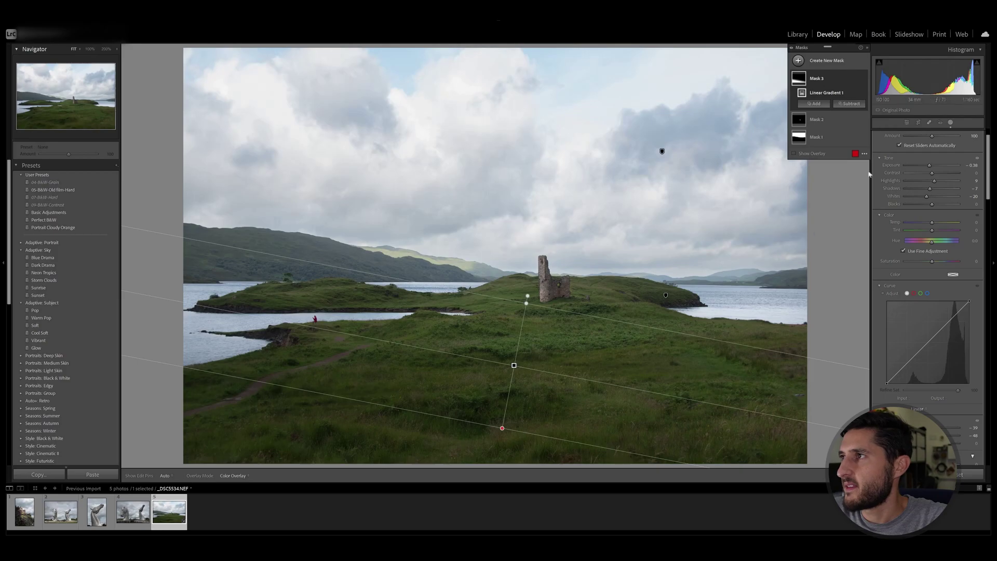
{"action": "left_click", "coordinate": [952, 123]}
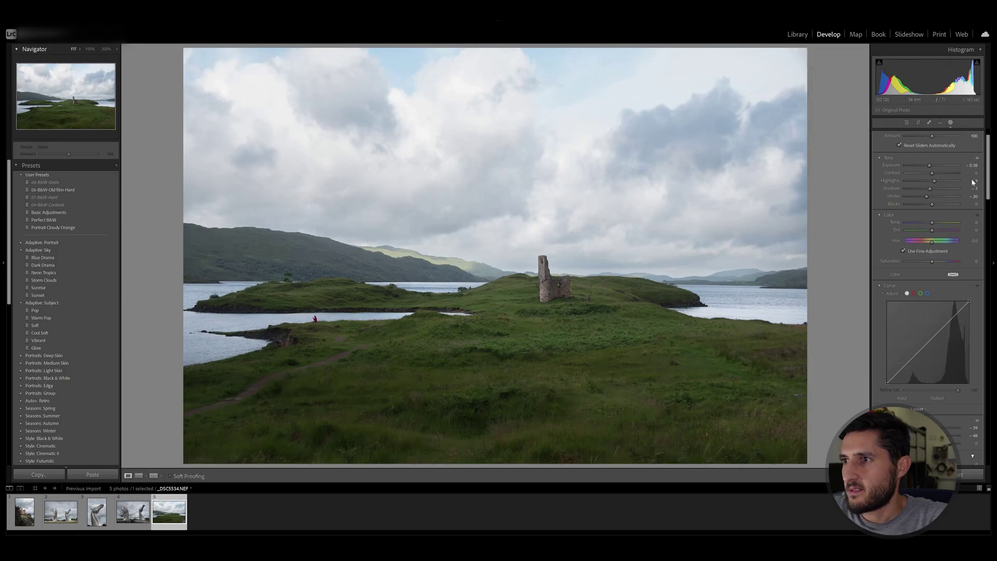
{"action": "left_click", "coordinate": [153, 475]}
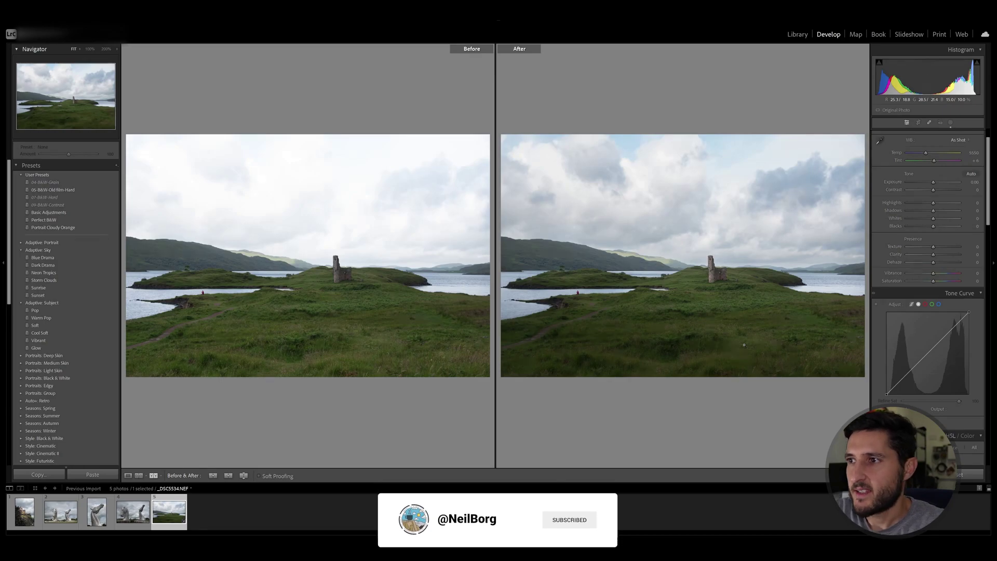
{"action": "key", "text": "y"}
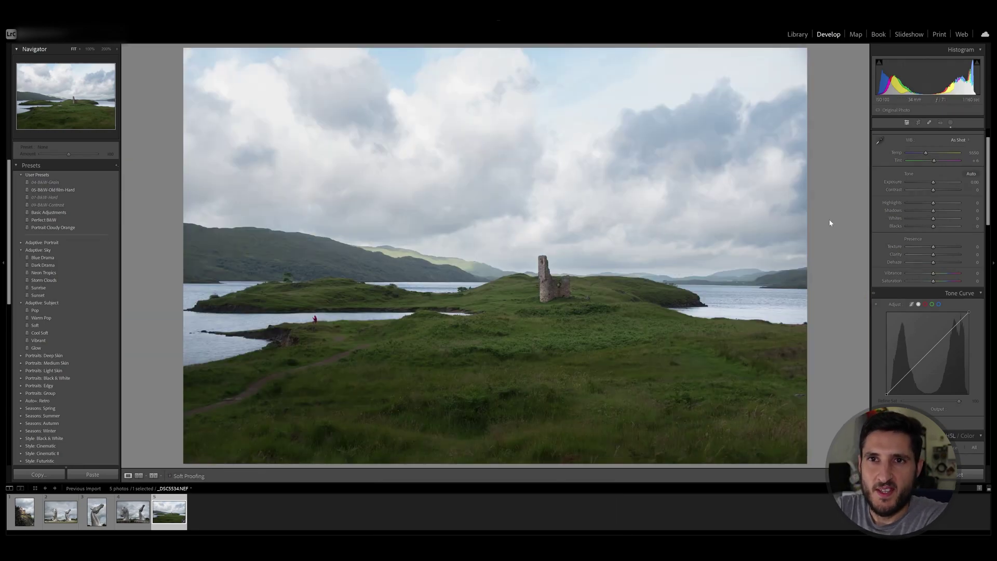